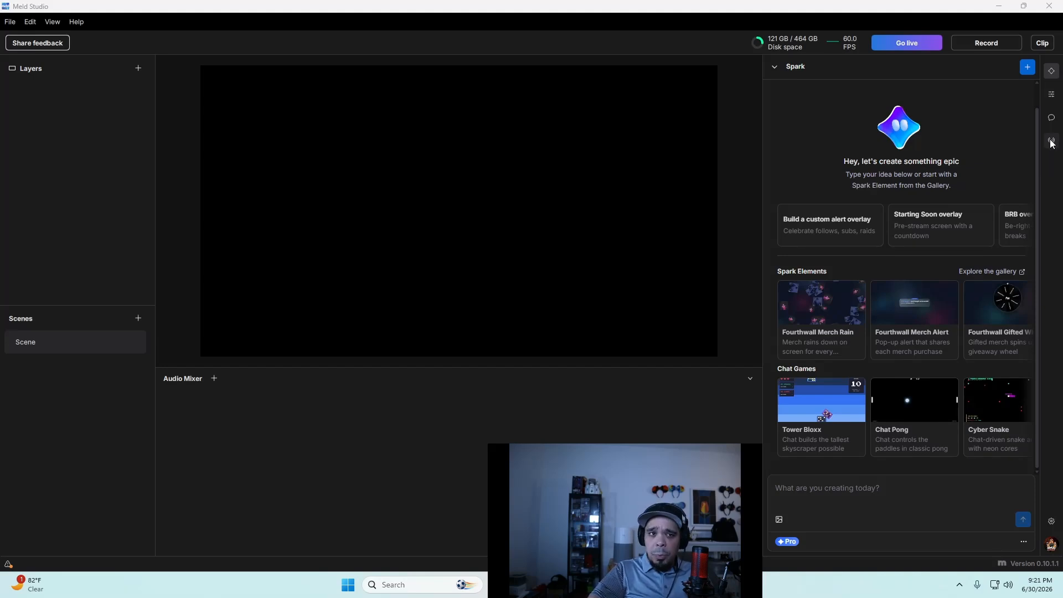
Look through the Stream Manager, Stream Chat and Outputs panels, and return to the Spark prompt field.
left_click(1053, 142)
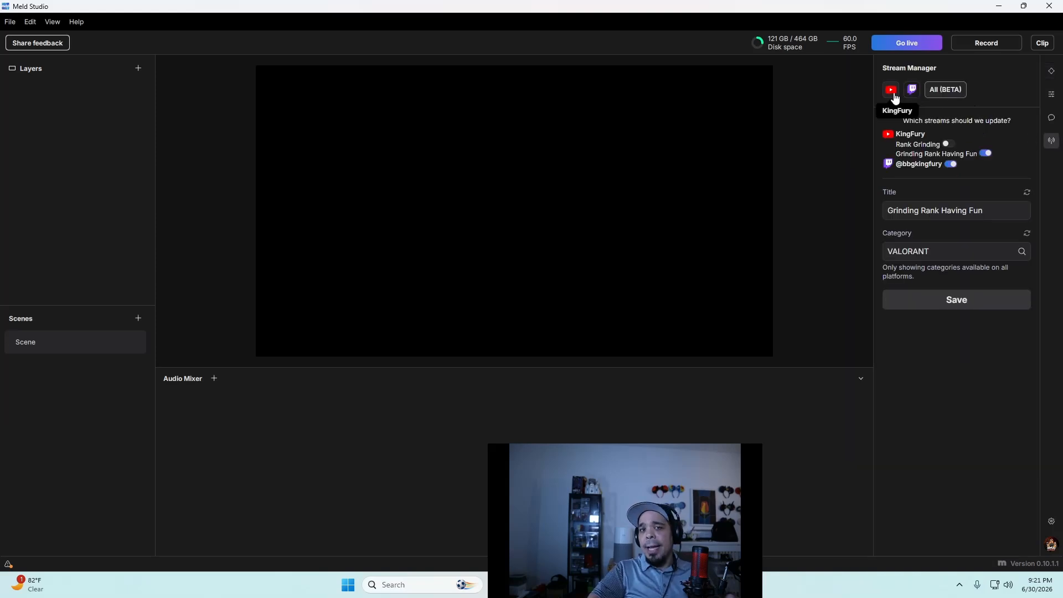
left_click(1053, 125)
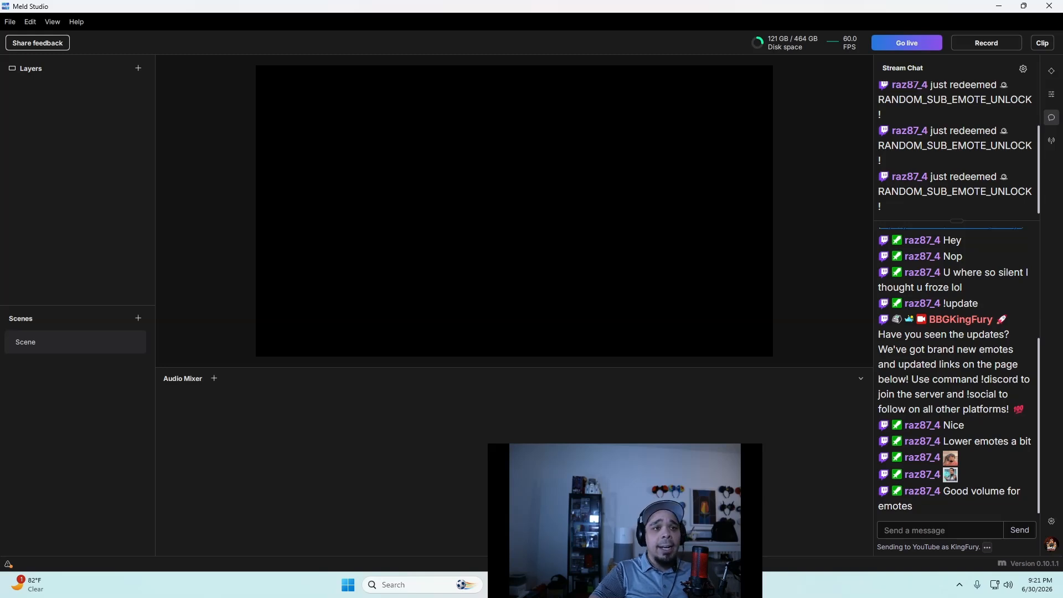
left_click(1052, 94)
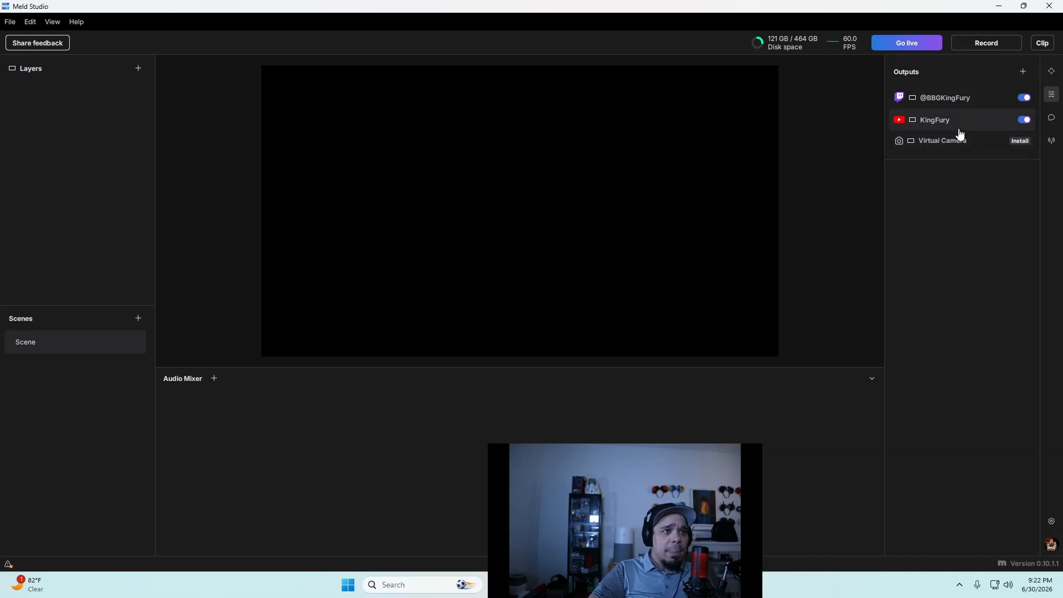
left_click(1052, 71)
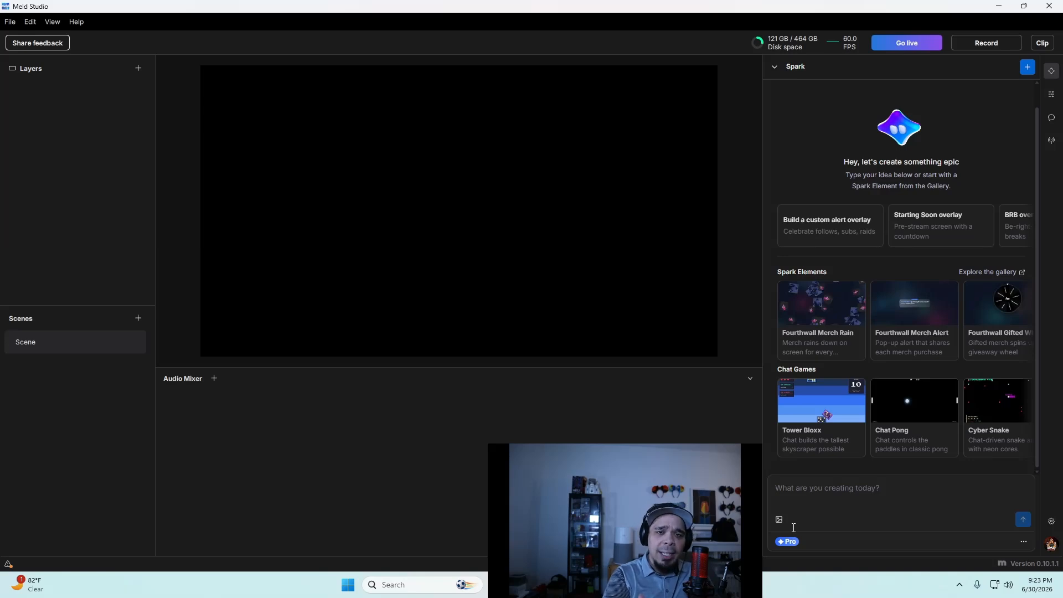
left_click(797, 487)
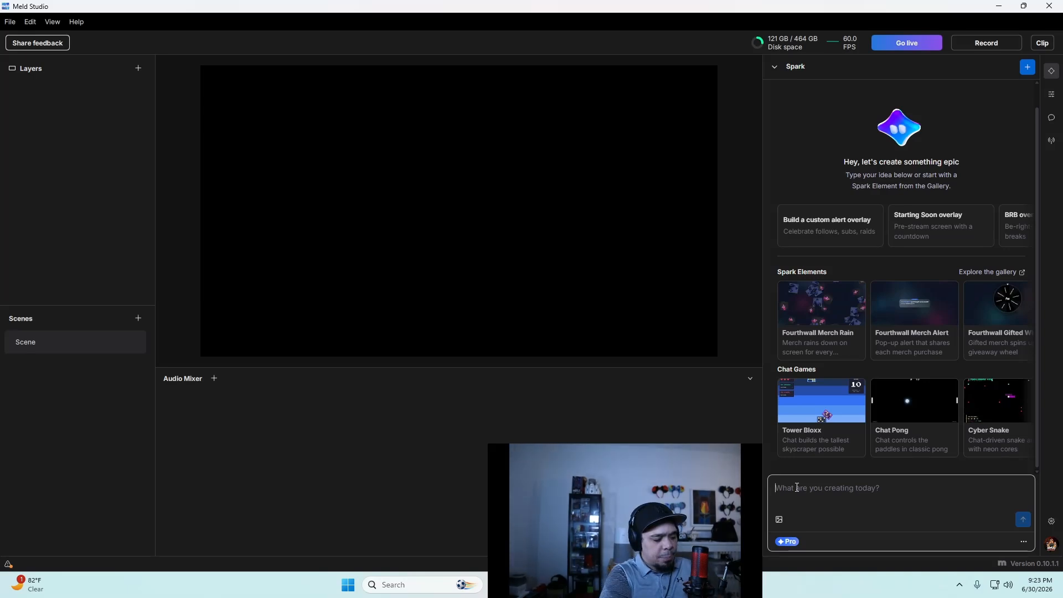
type("i WANT")
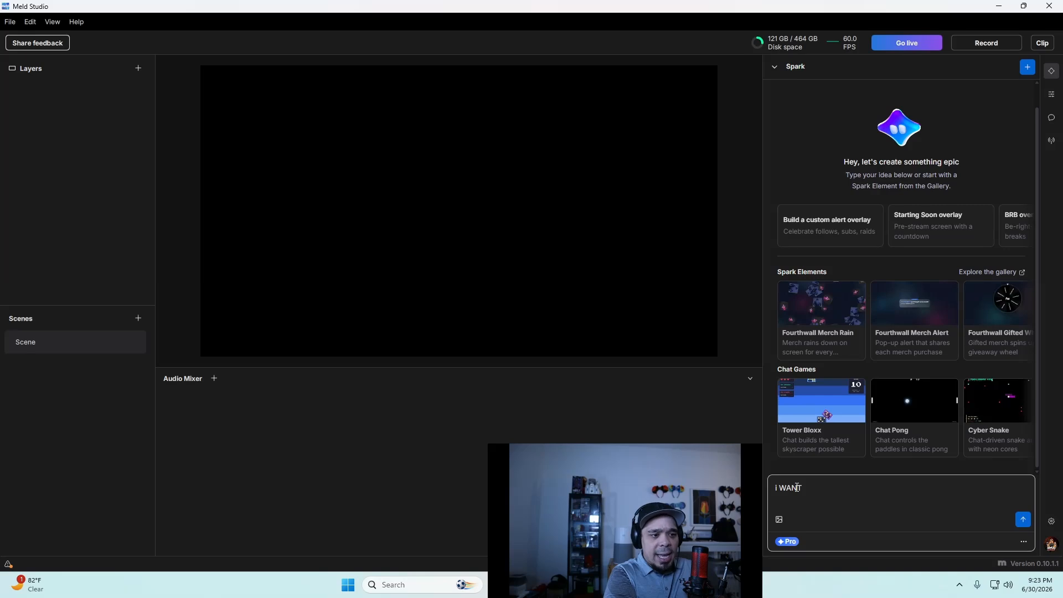
key("BackSpace")
key("BackSpace")
key("BackSpace")
key("BackSpace")
key("BackSpace")
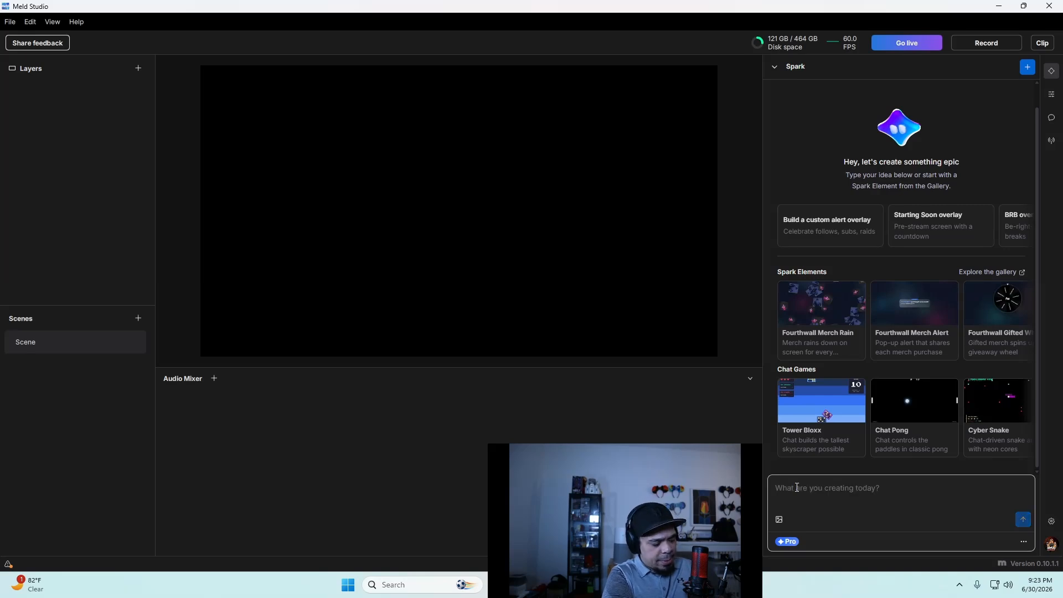
type("i")
key("BackSpace")
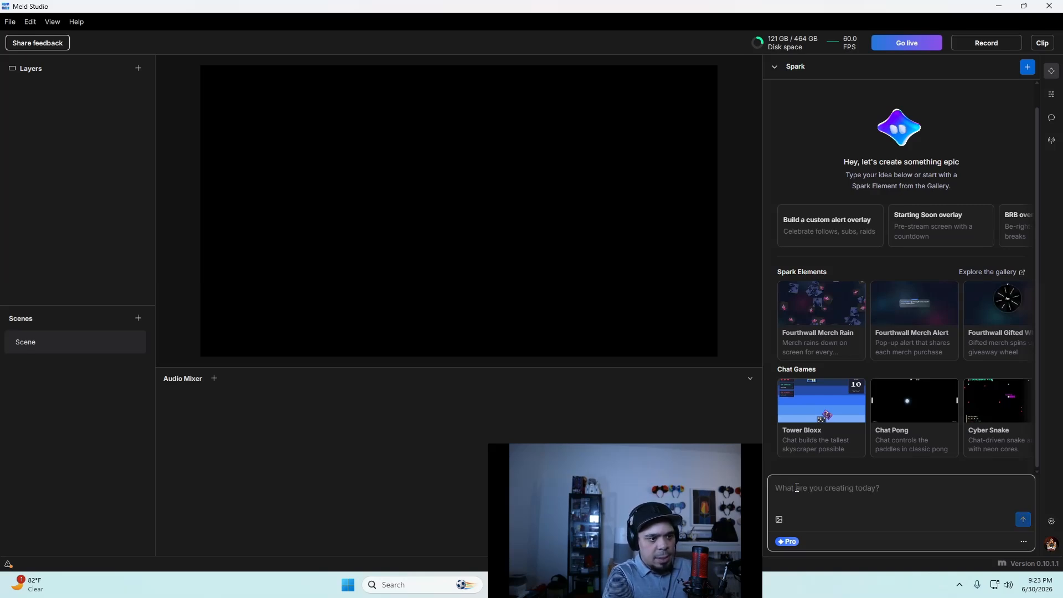
Send Spark the prompt "I want a very basic starting soon screen that will have a 10 min count down and should be 70's themed groovy baby".
type("I")
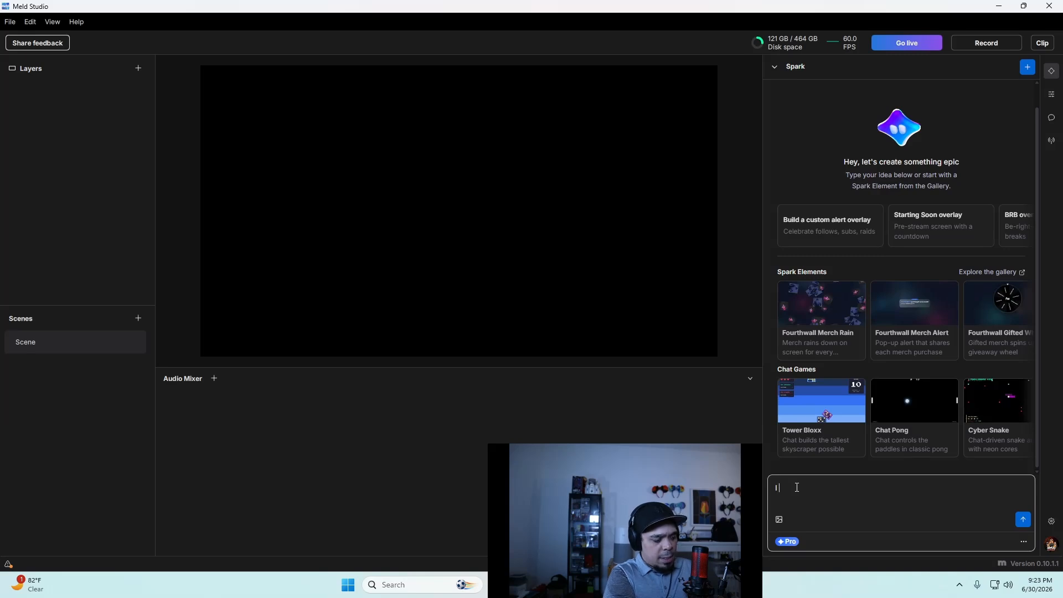
type(" want a very")
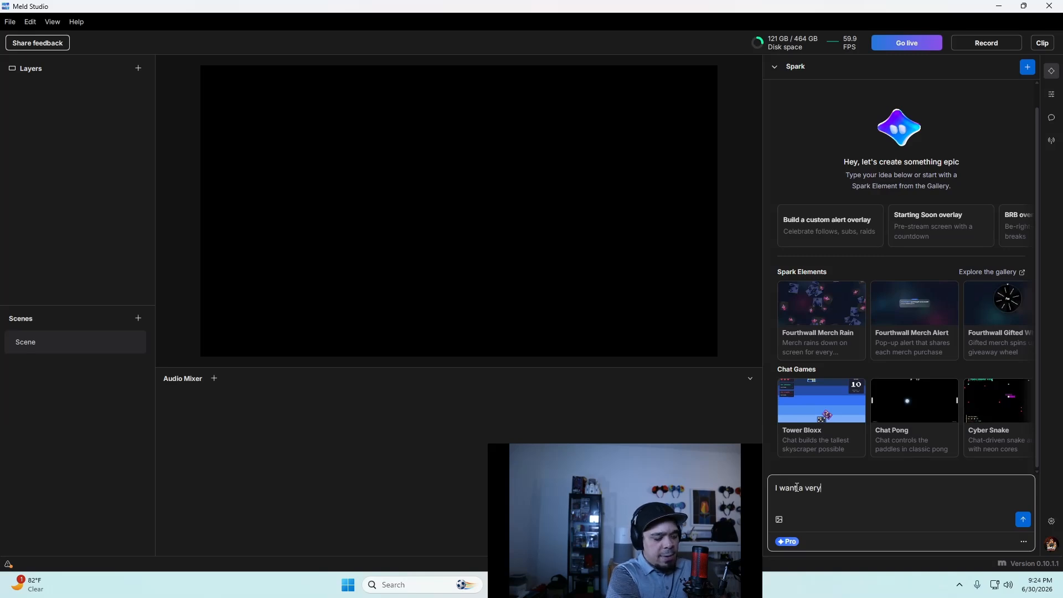
type(" basic")
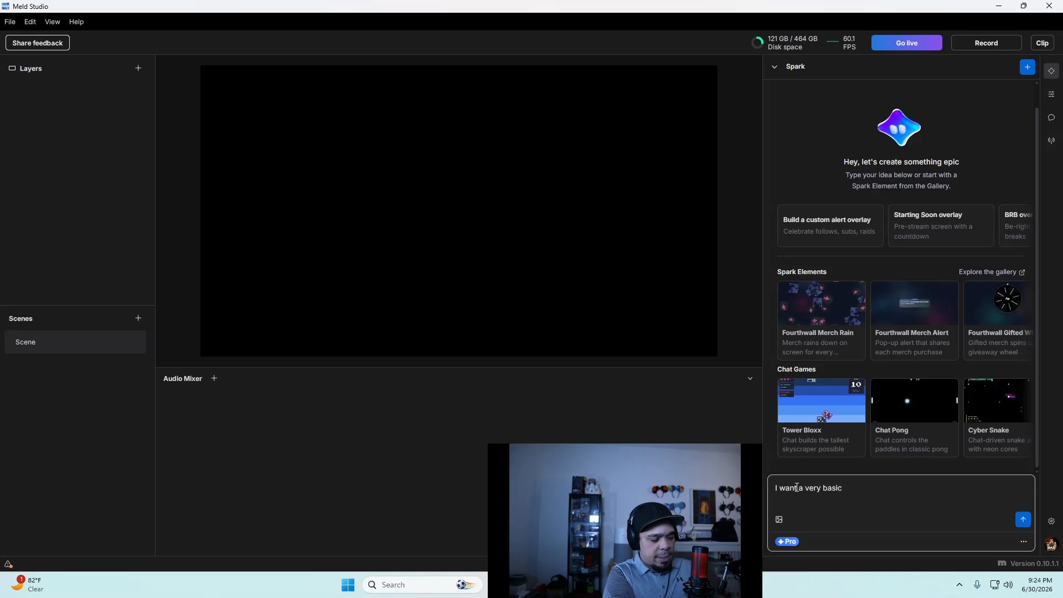
type(" starting soo")
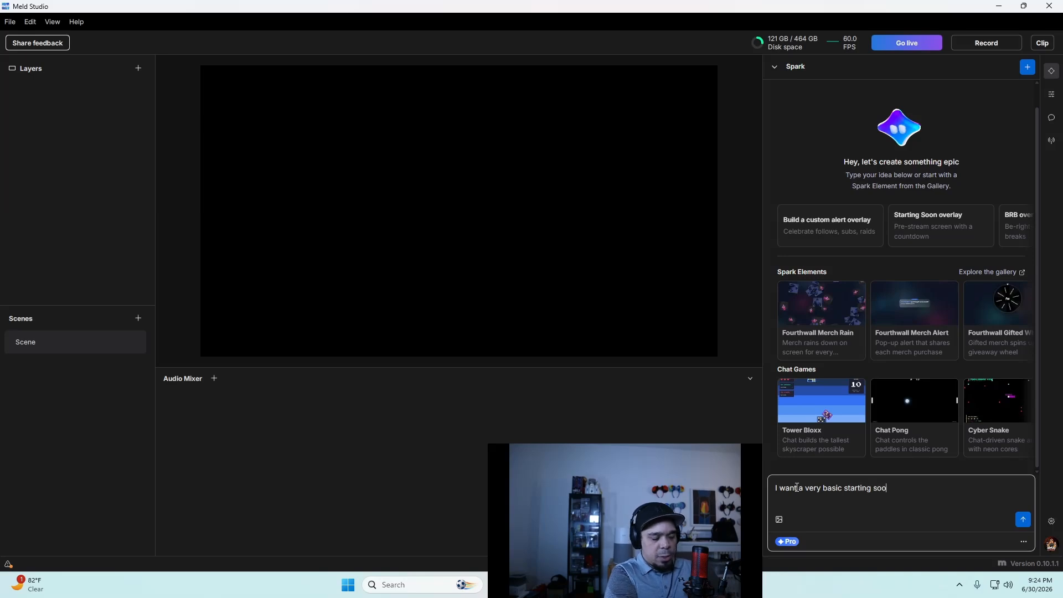
type("n screen ")
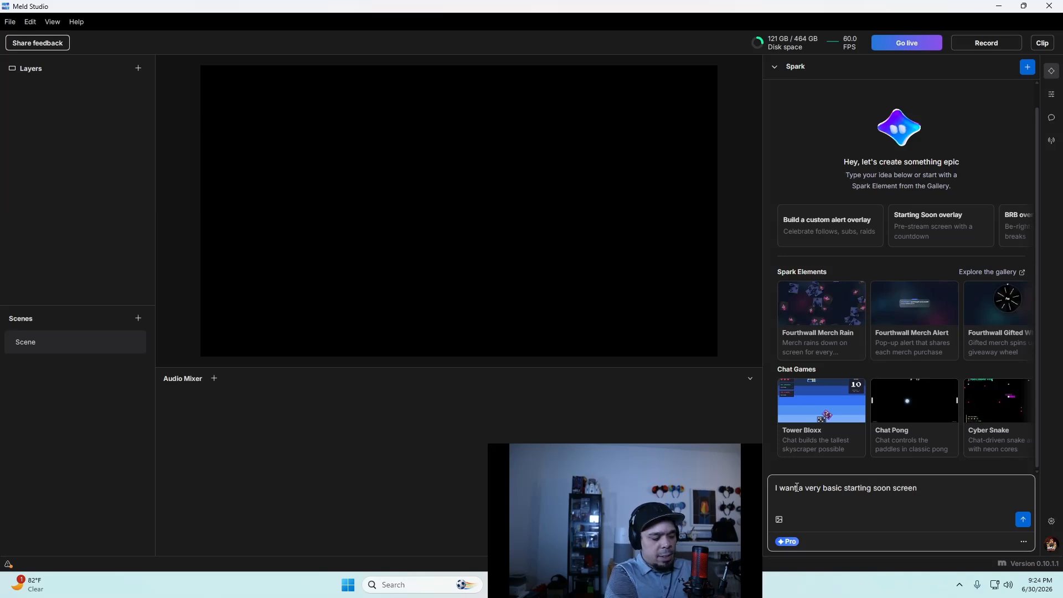
type("that ")
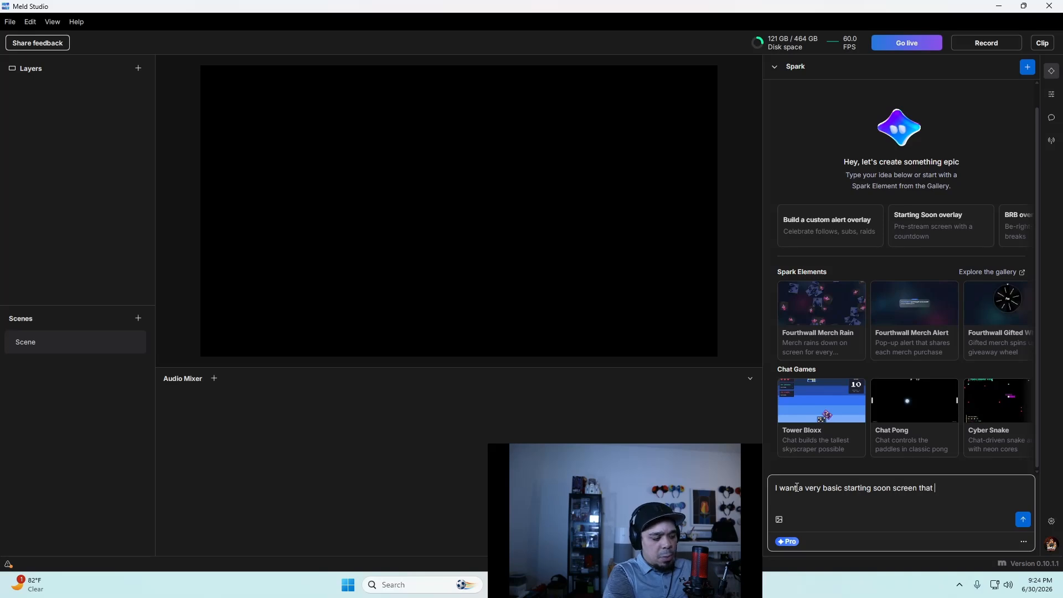
type("wiu")
type("l ")
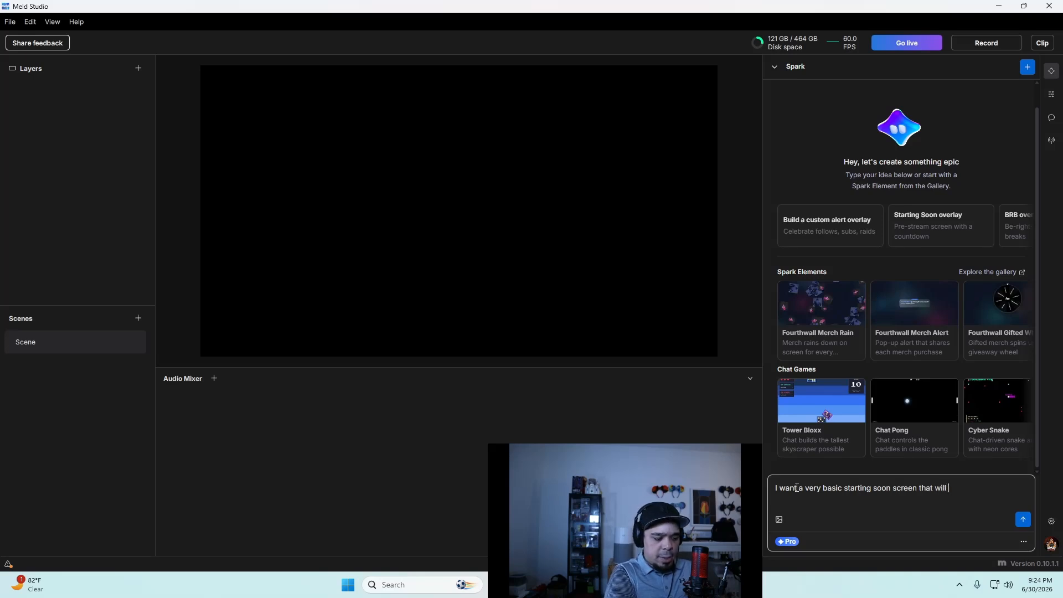
type("have a 1")
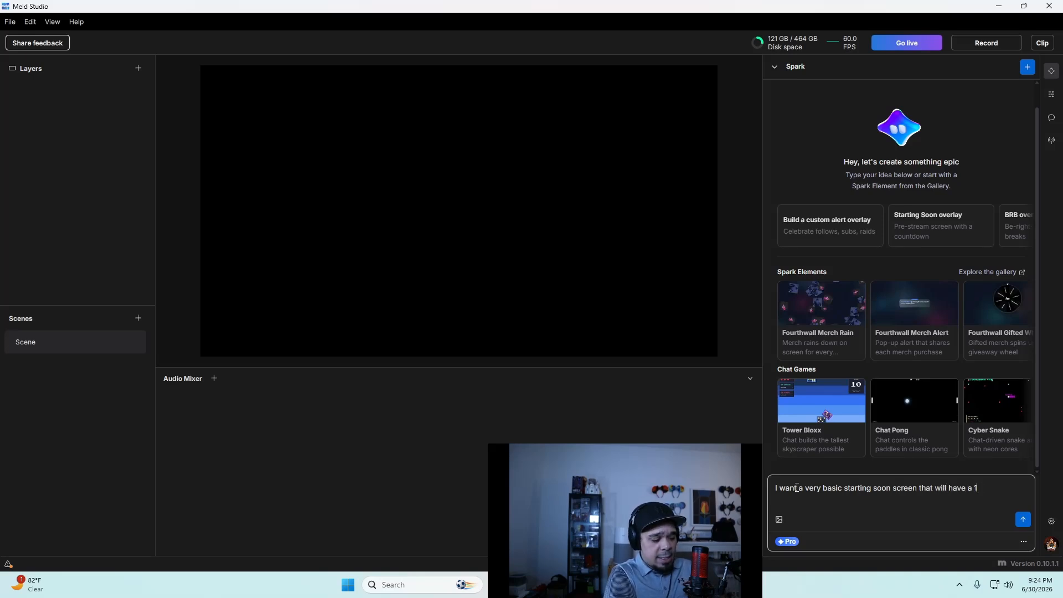
type("0 min co")
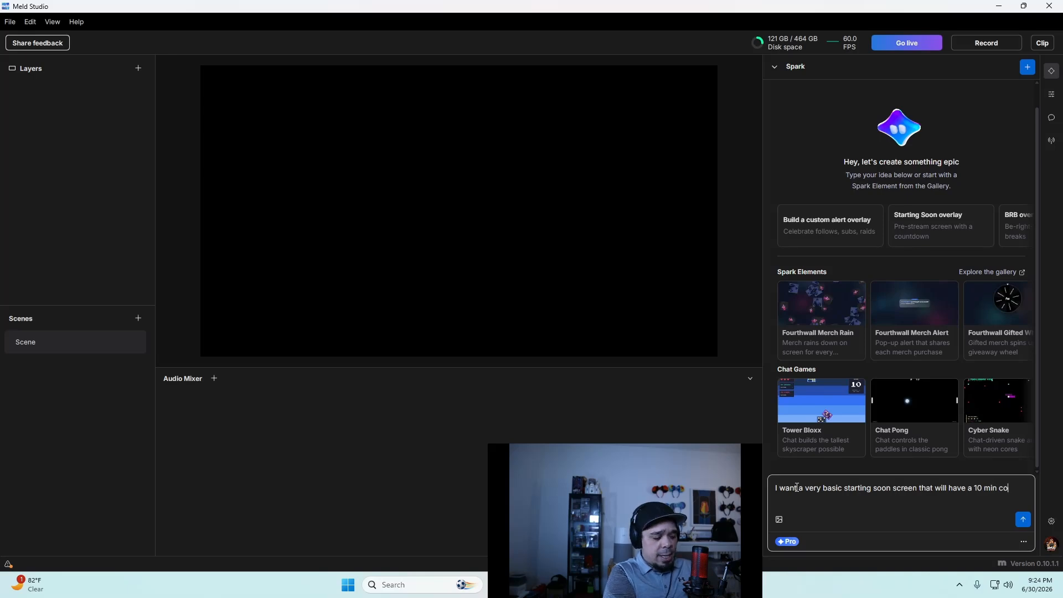
type("unt down ")
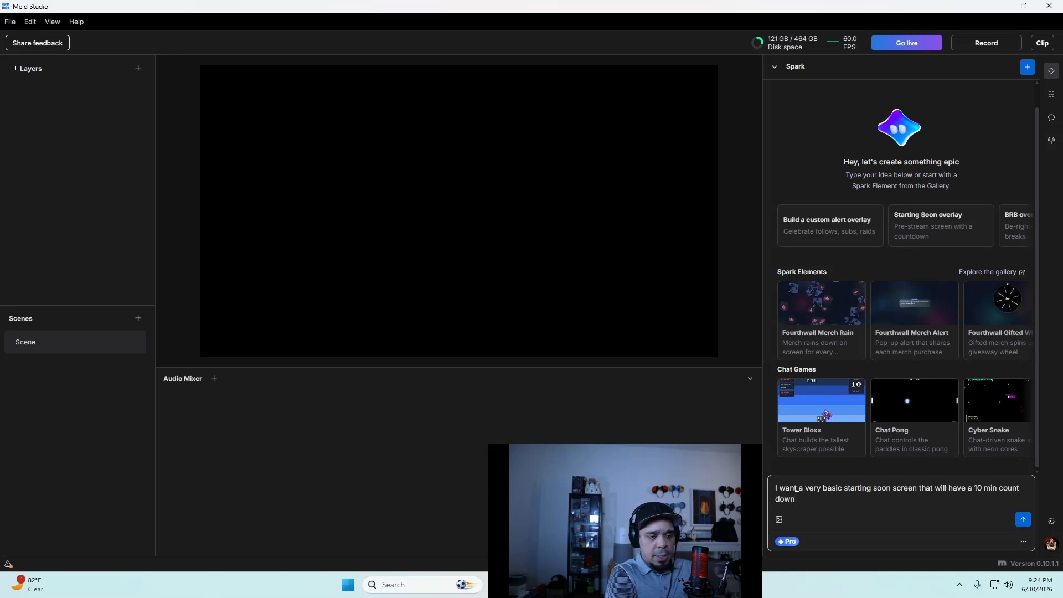
type("and should")
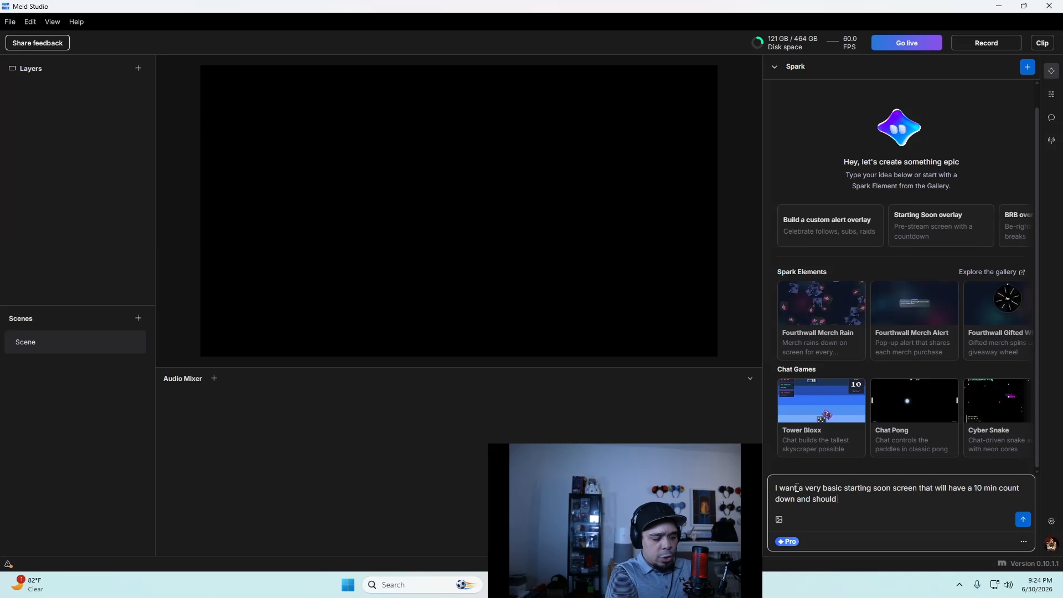
type(" be 7")
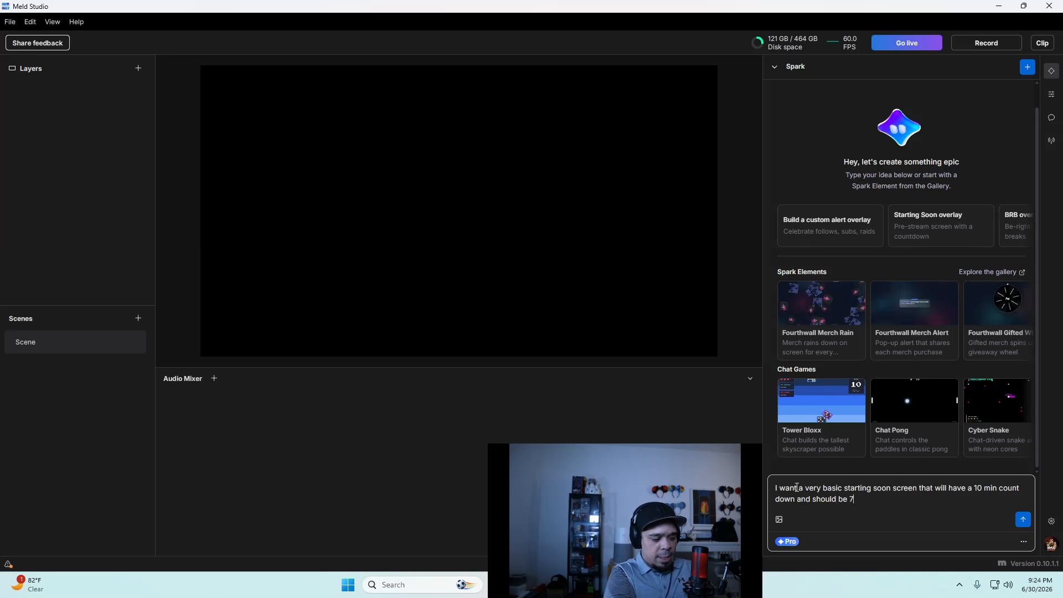
type("0's theme")
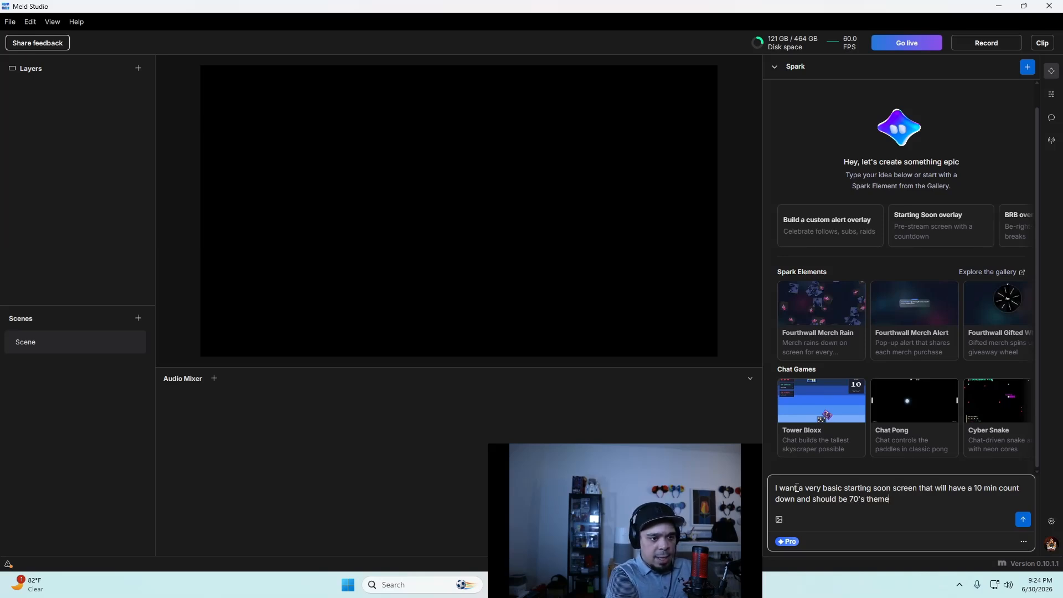
type("d gr")
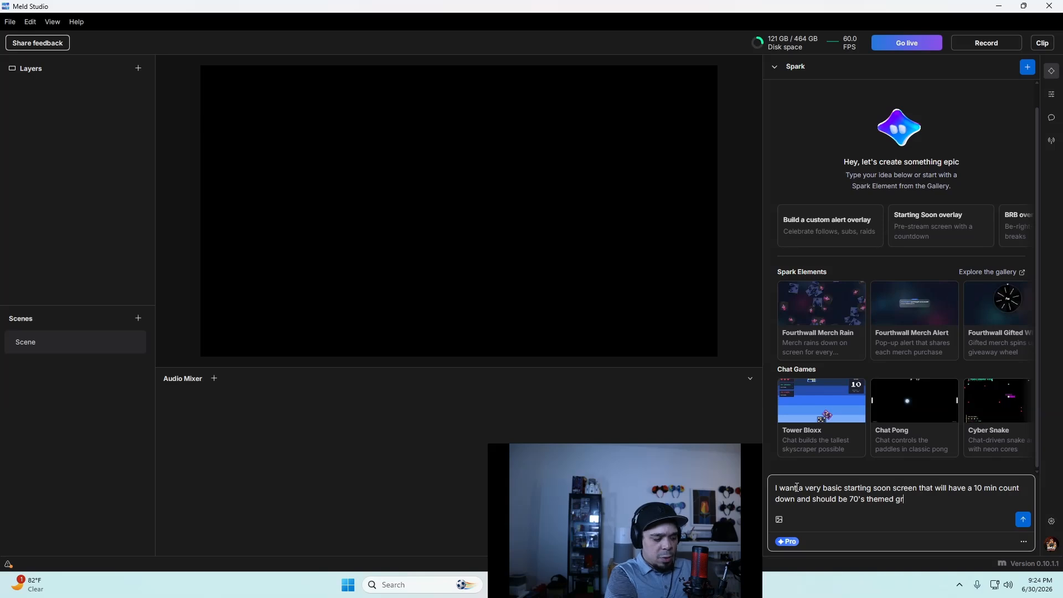
type("oob baby")
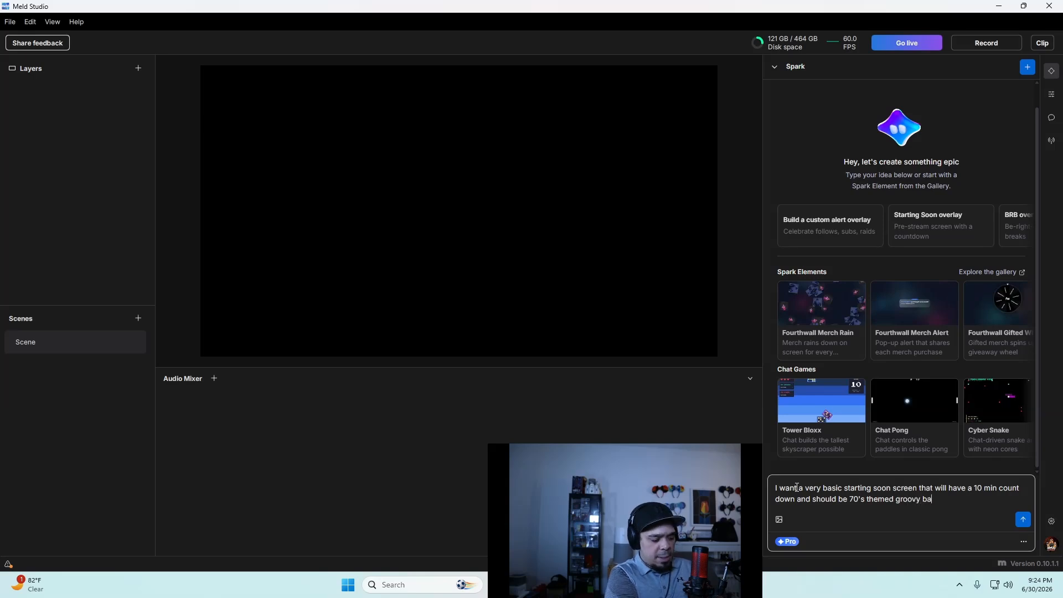
key("Return")
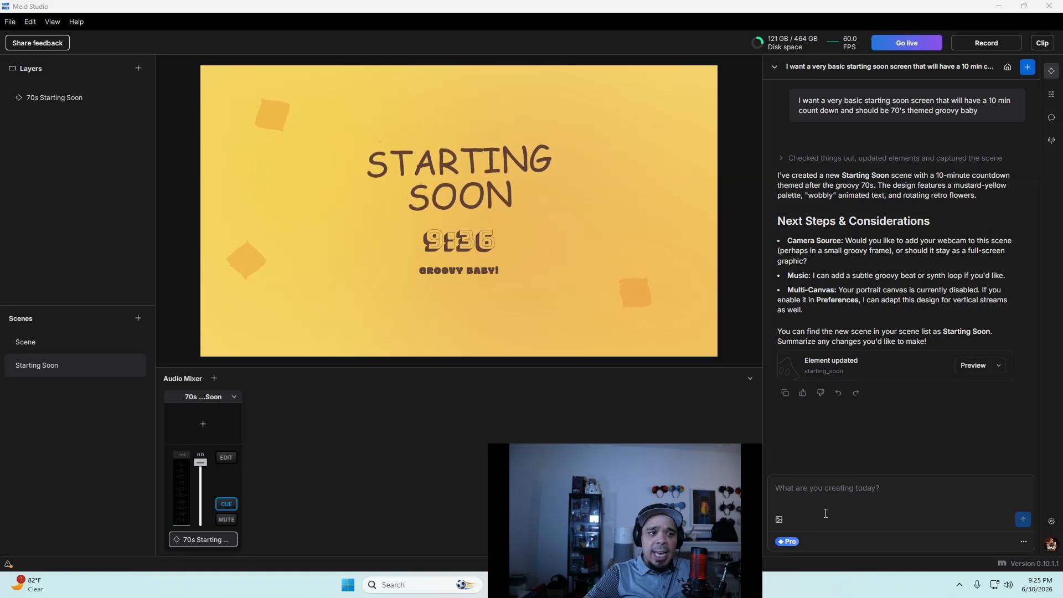
Send Spark the follow-up prompt "i want more hearts involved and make sure that it has lava lamp affects".
left_click(799, 475)
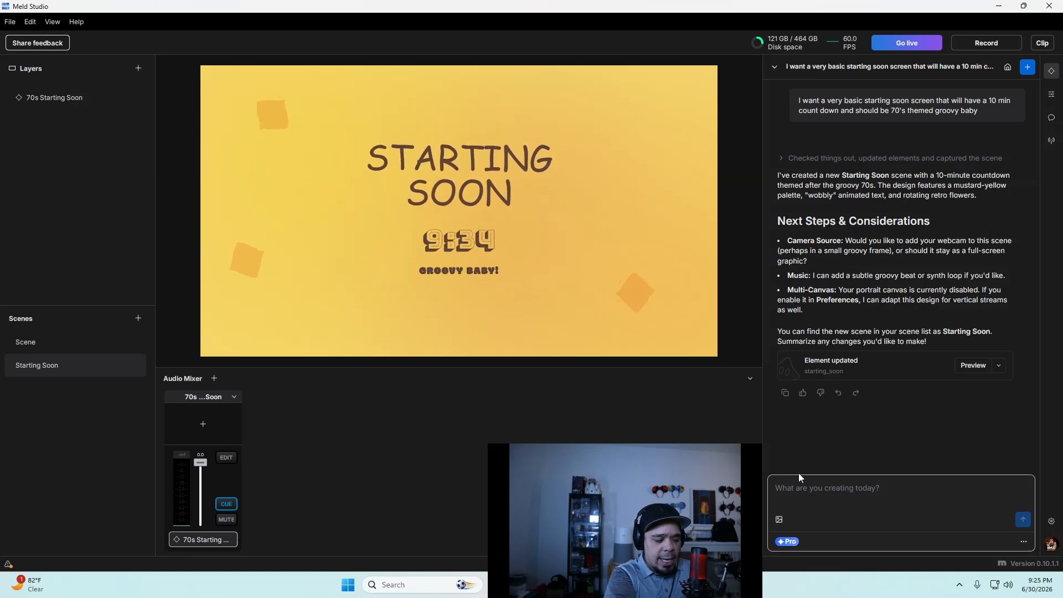
type("i want more ")
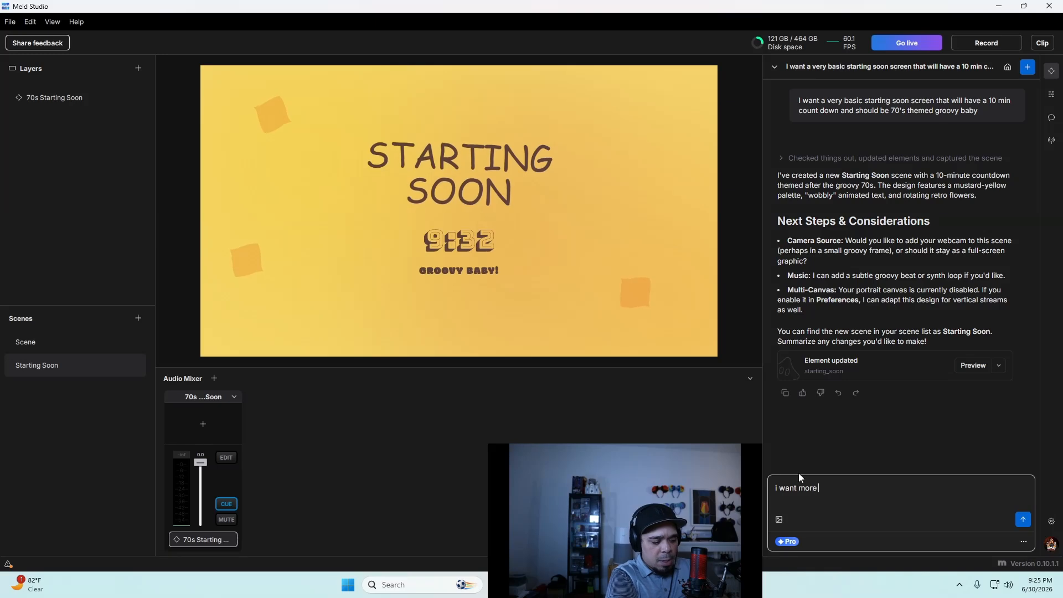
type("hearts involbed")
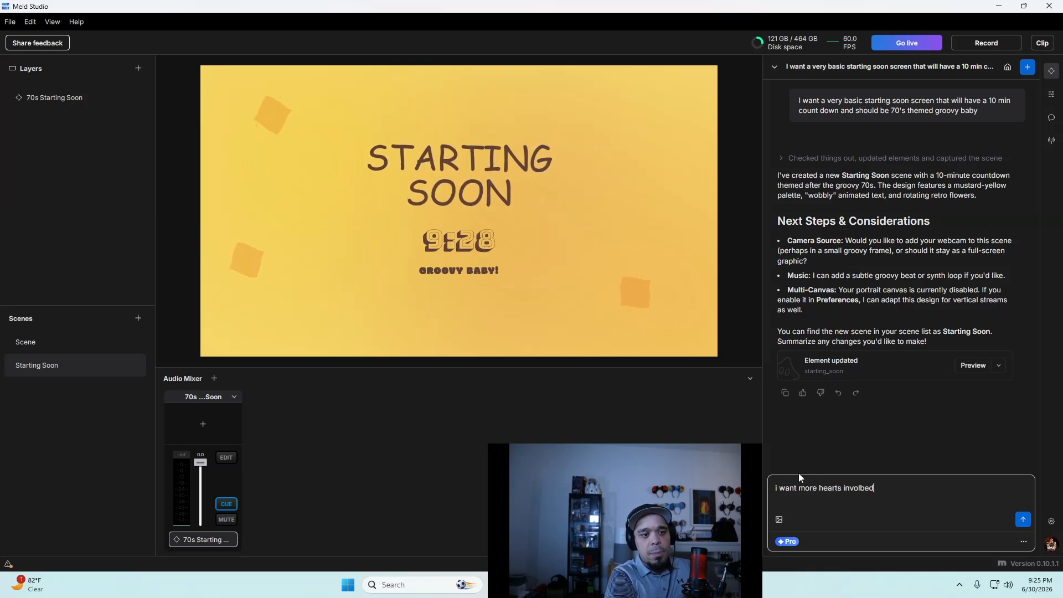
key("BackSpace")
key("BackSpace")
key("BackSpace")
type("ved and ")
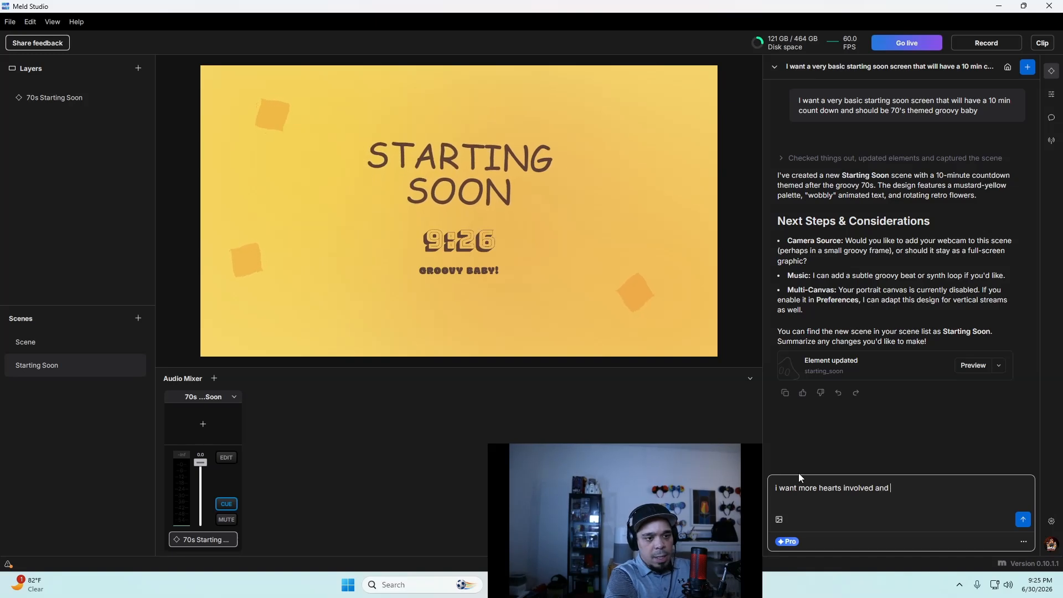
type("make sure th")
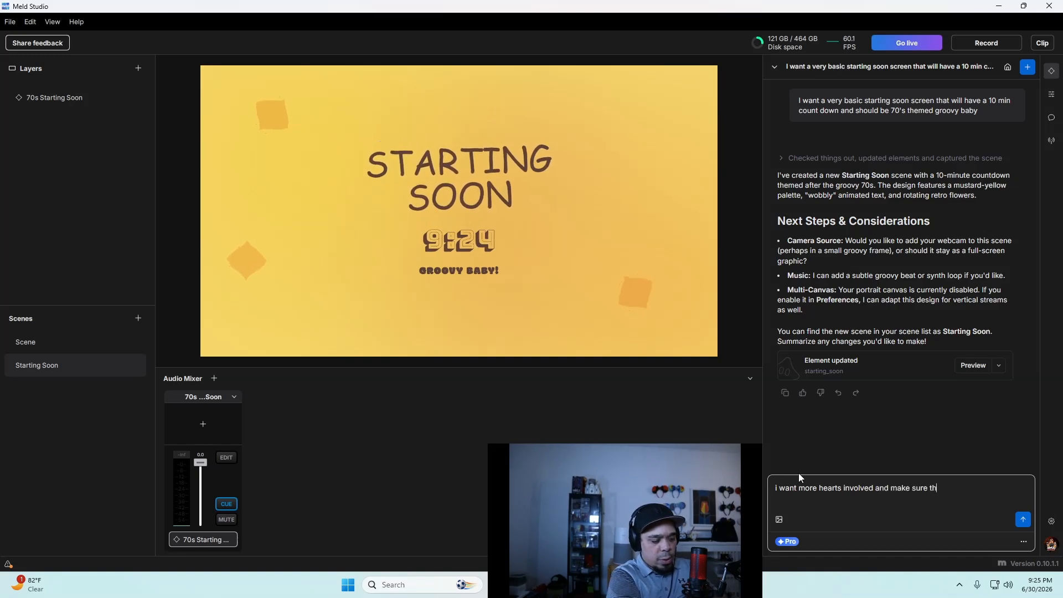
type("at it has ")
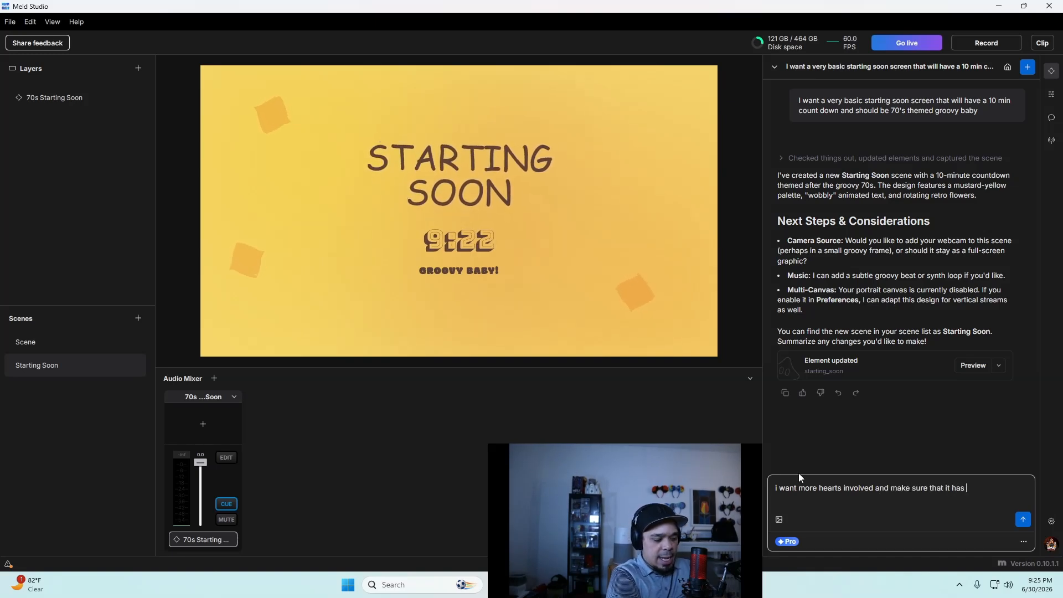
type("lava lamp")
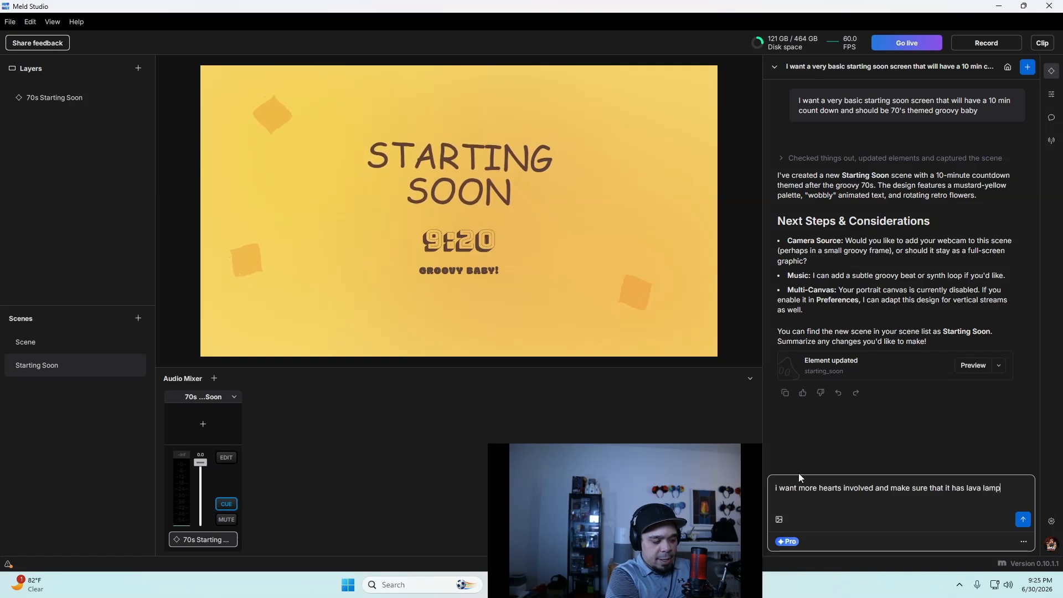
type(" affects")
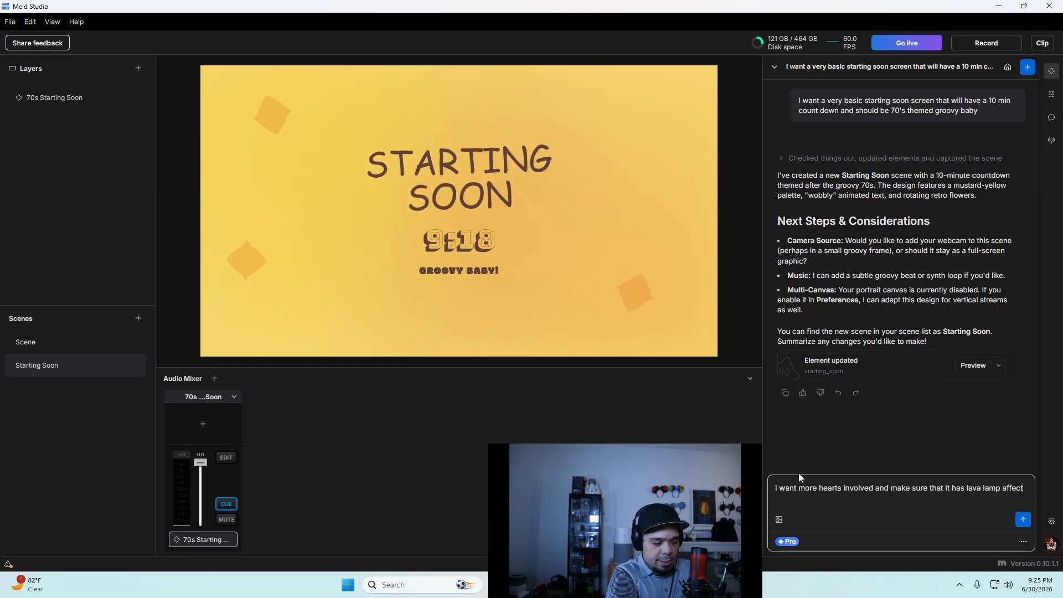
key("Return")
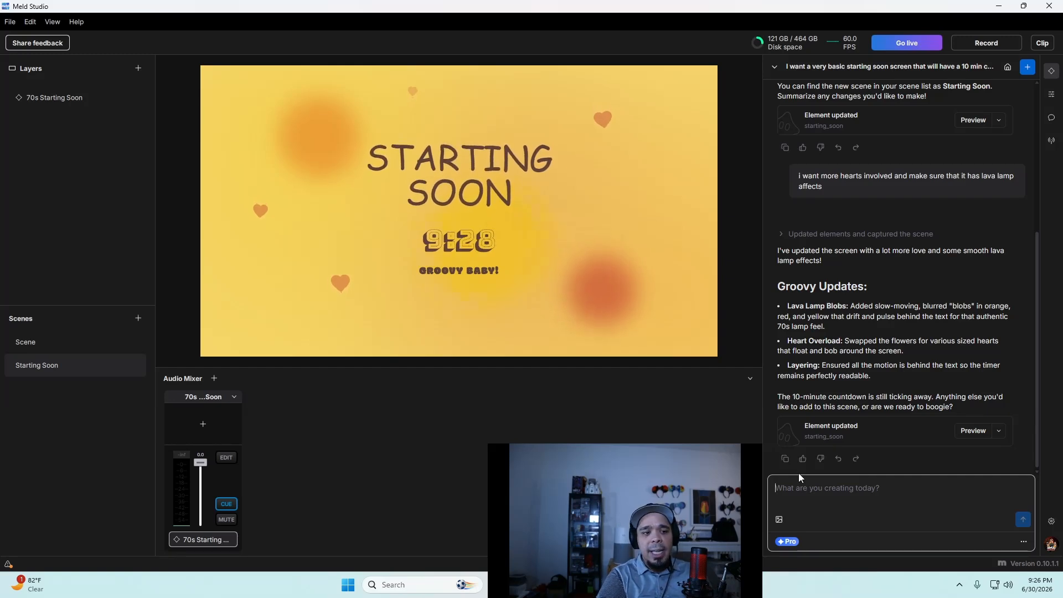
Send Spark "i want a GAMING SCENE TO BE CREATED FOR THE POPULAR GAME MECHA CHEMELEON WHERE IT USED MY GAME SCREEN AND MY RAZER KIYO CAM".
left_click(800, 490)
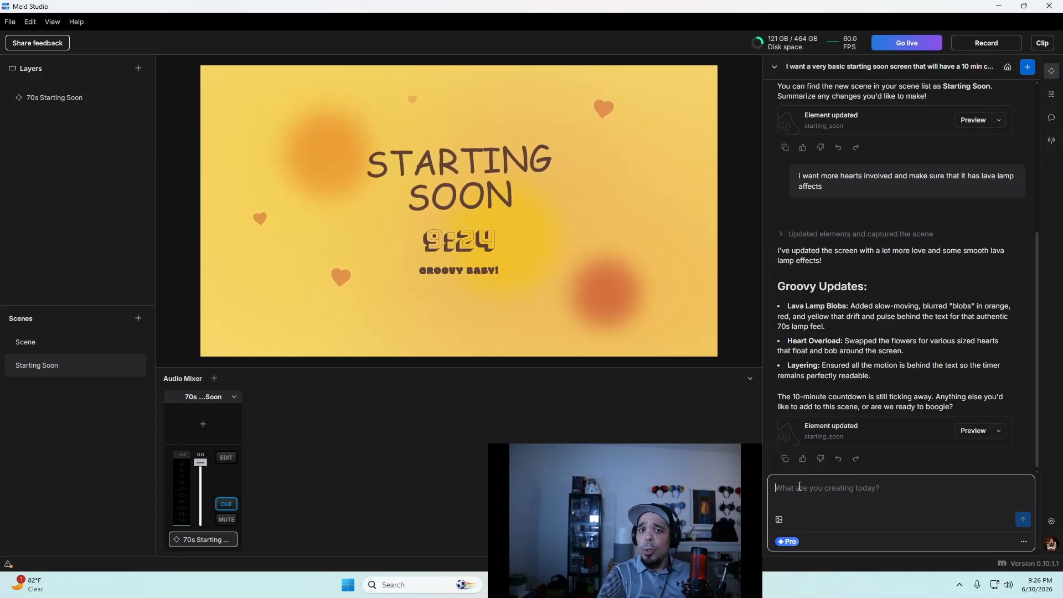
type("i")
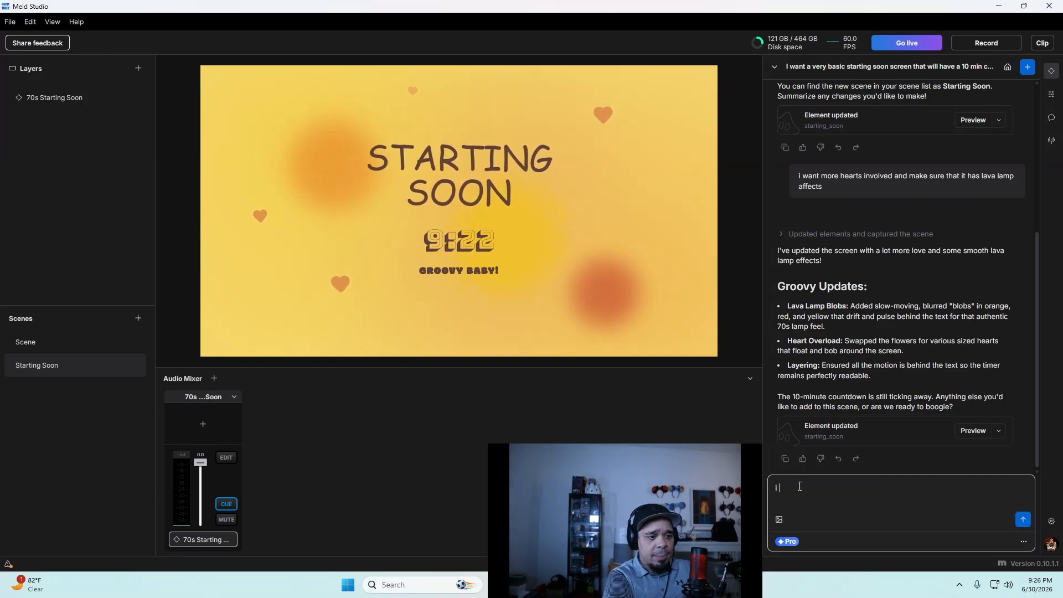
type(" want a")
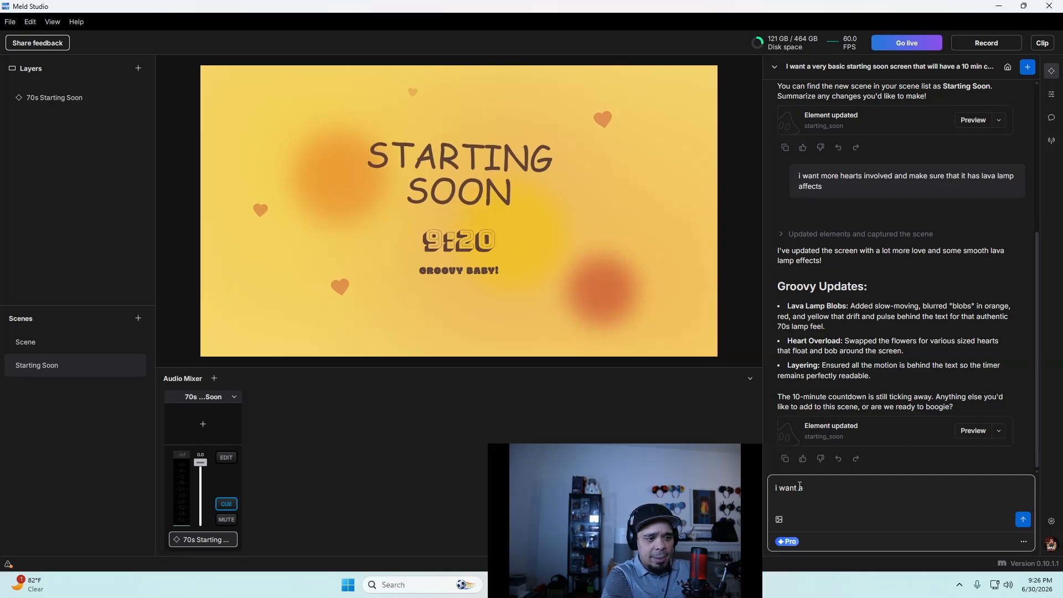
type(" GAMING")
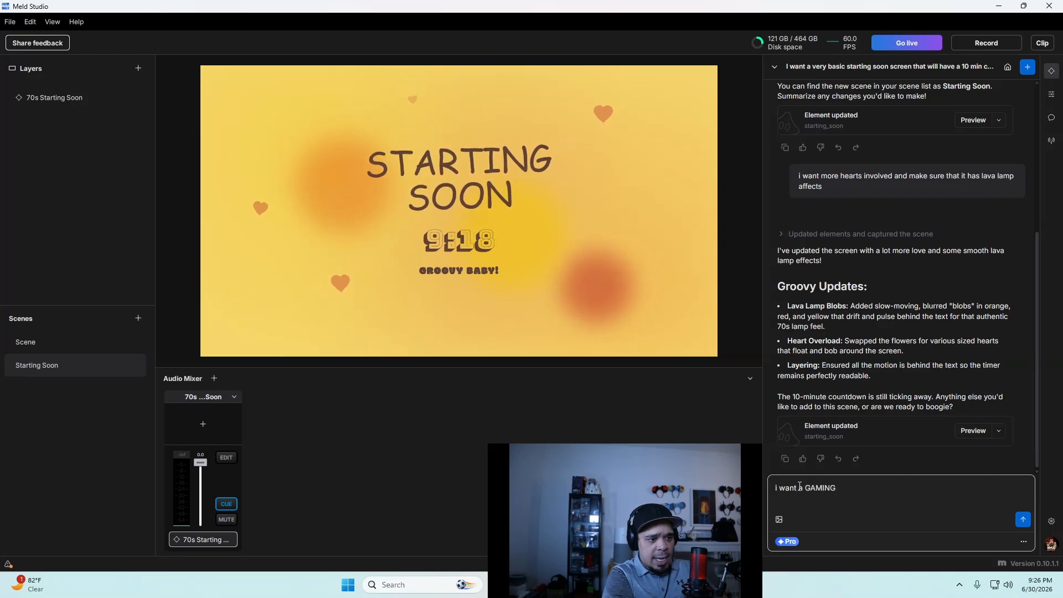
type(" SCENE")
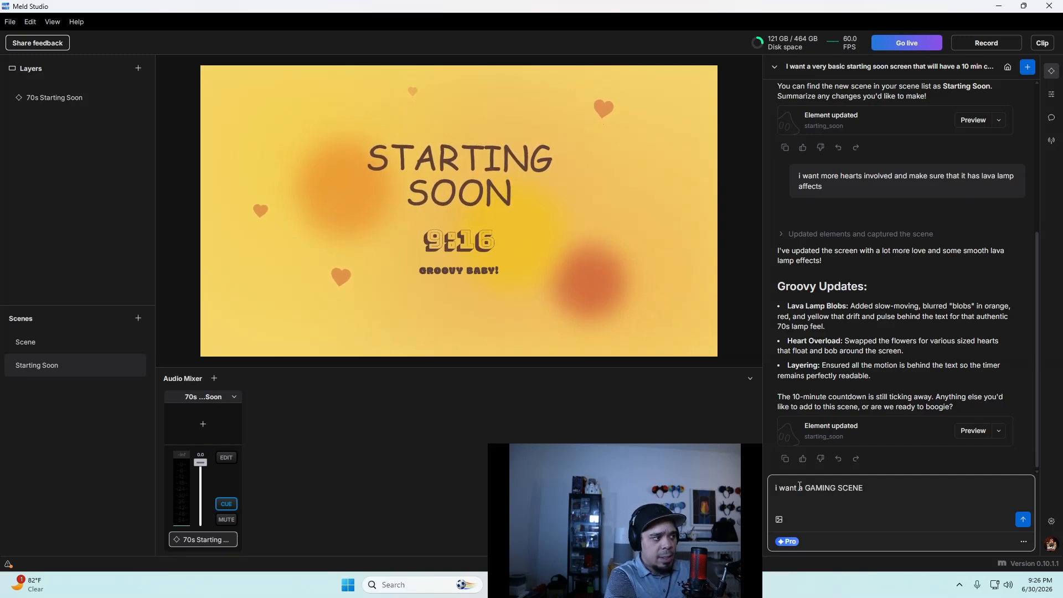
type(" TO BE CREATE")
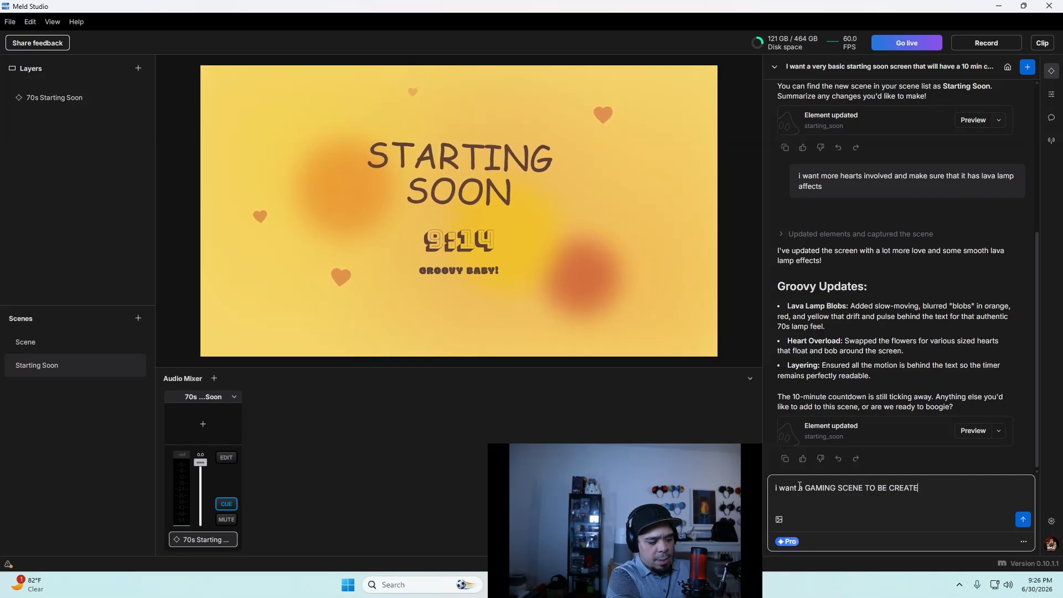
type("D FOR THE ")
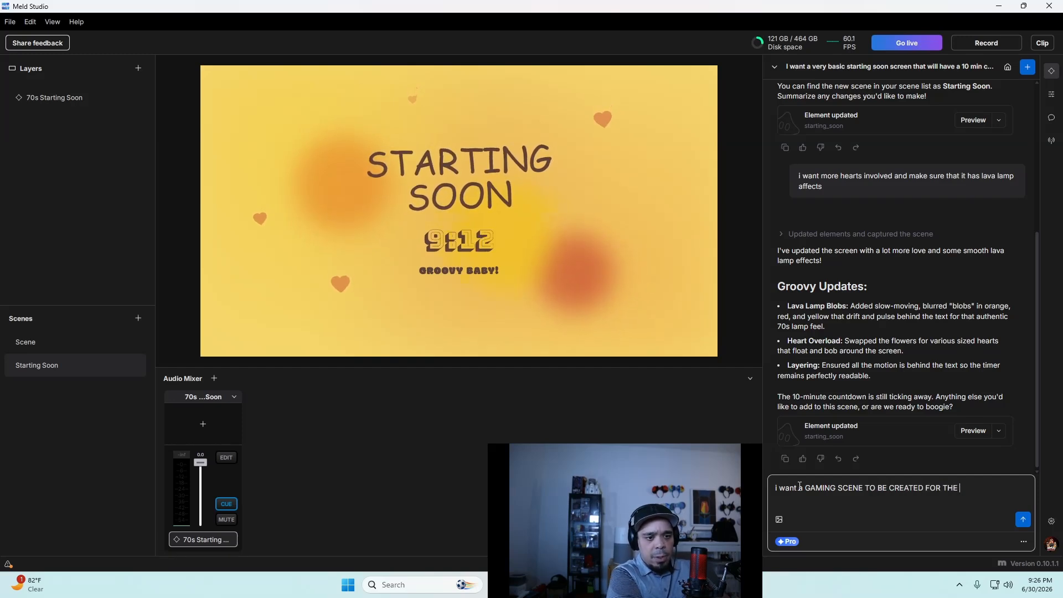
type("POP[ULAR ")
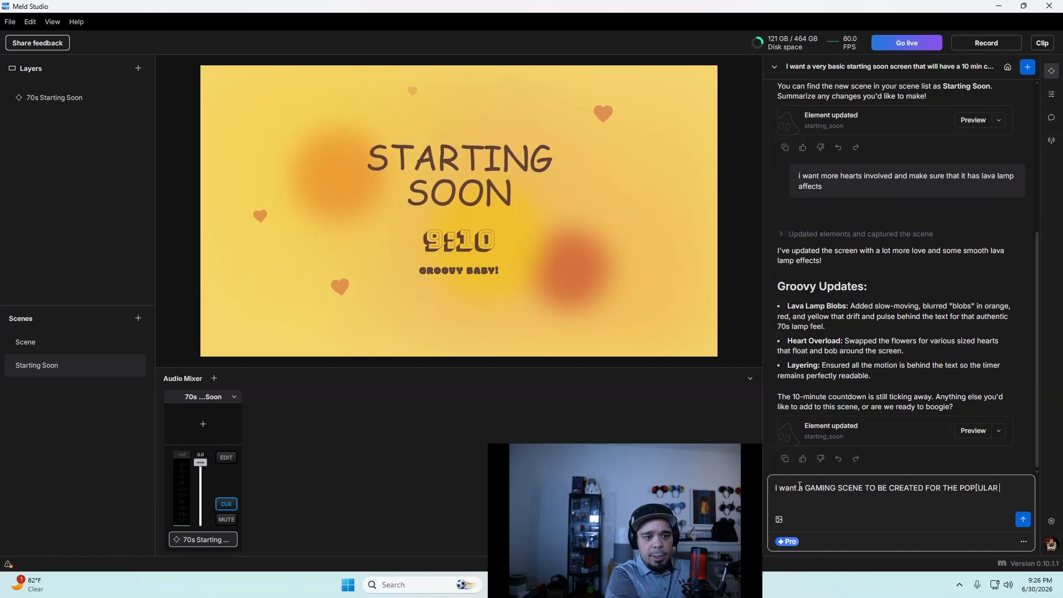
type("GAME CEC")
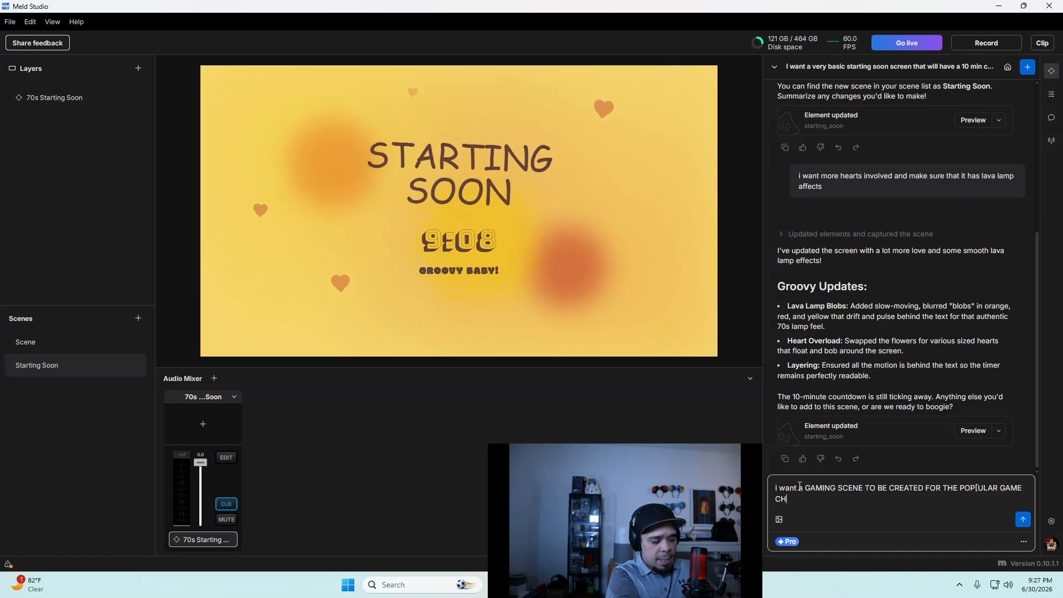
type("IL")
key("BackSpace")
key("BackSpace")
key("BackSpace")
key("BackSpace")
key("BackSpace")
key("BackSpace")
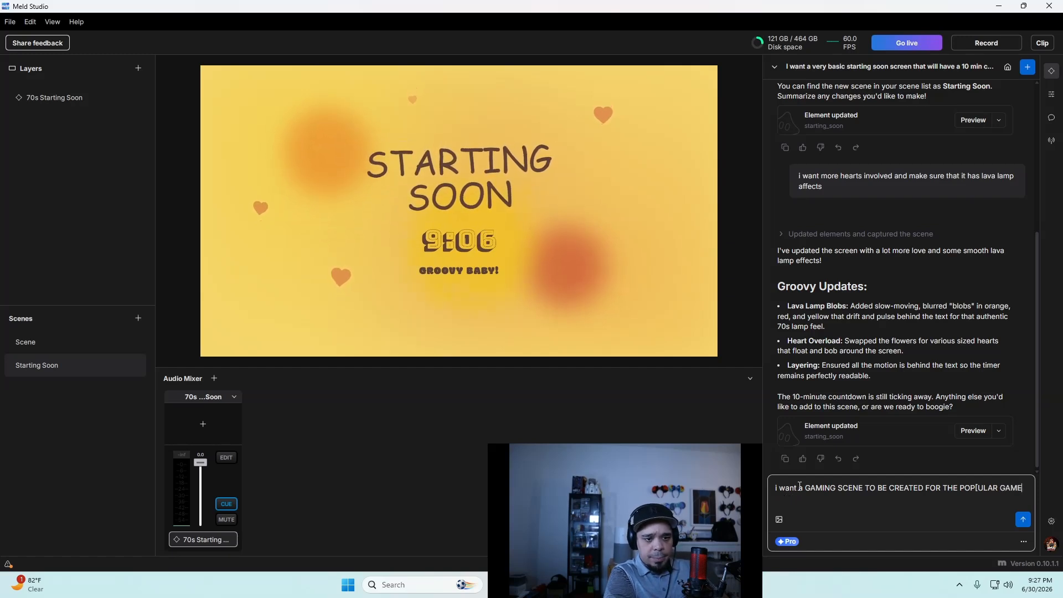
type("MECHA")
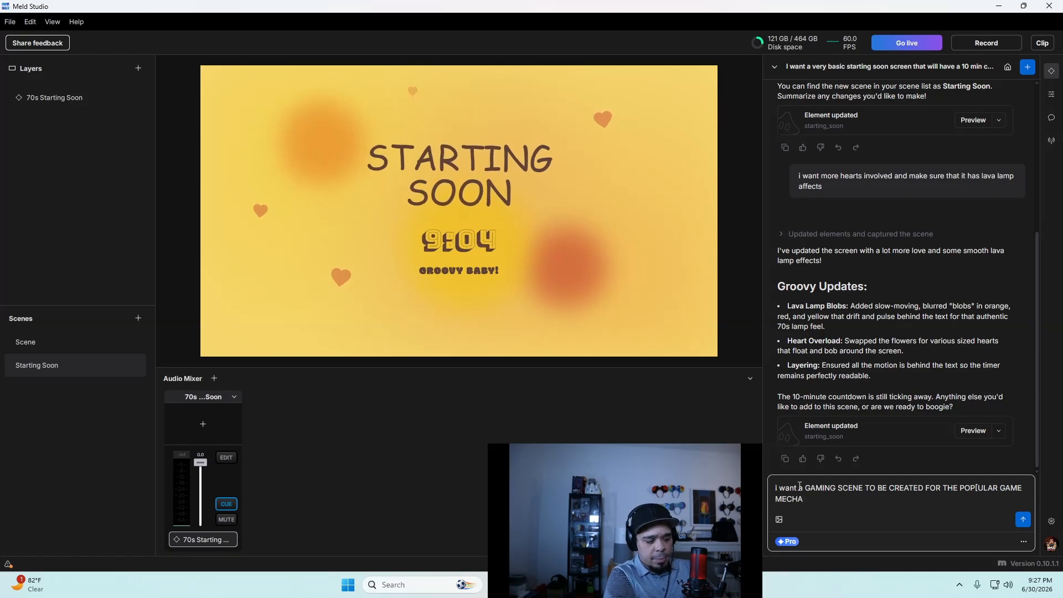
type(" CHEME")
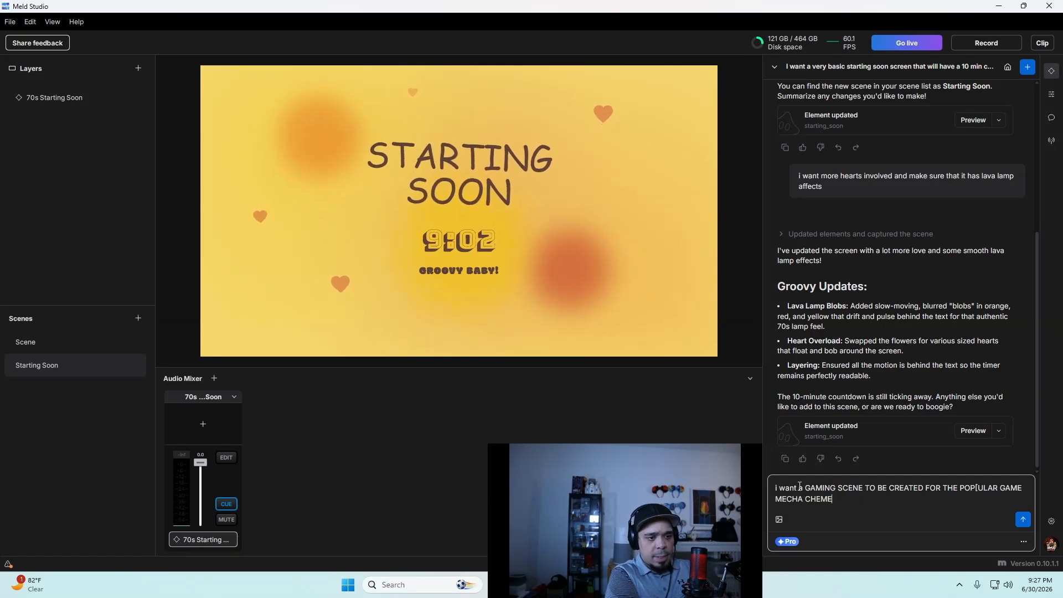
type("LEON")
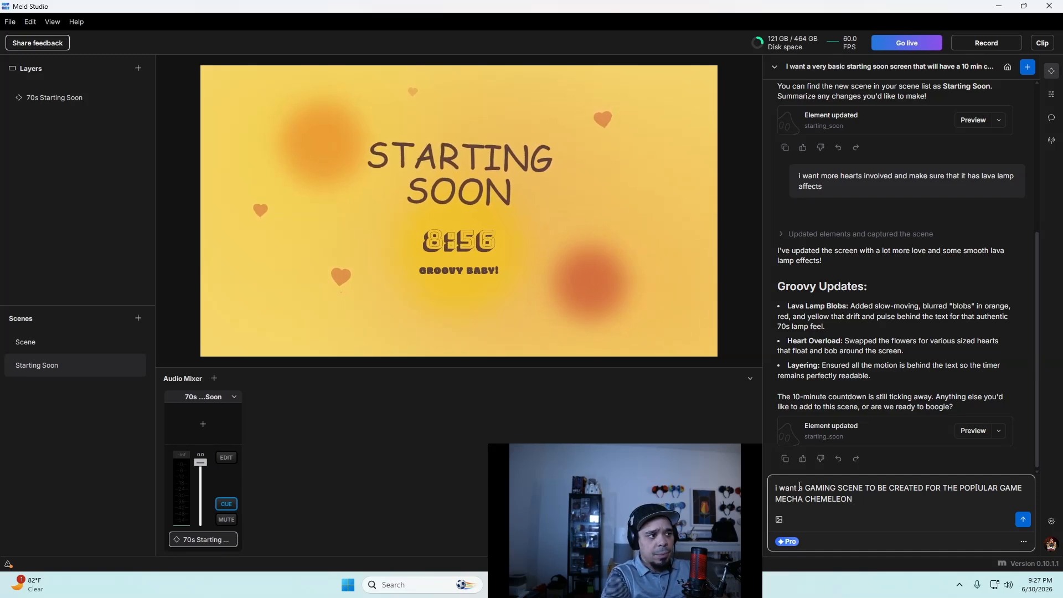
type(" WHERE IT ")
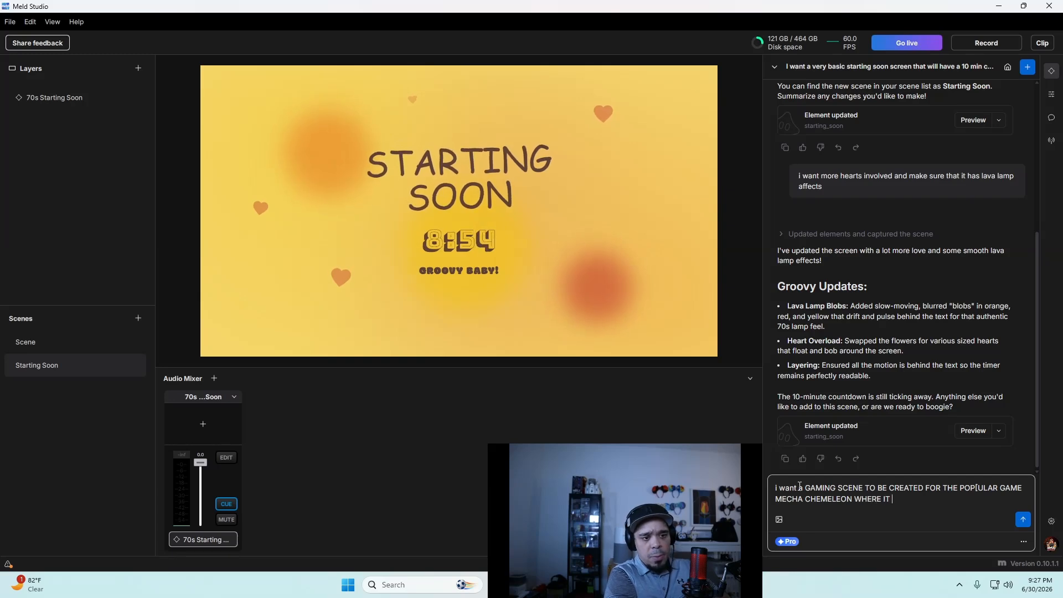
type("G")
key("BackSpace")
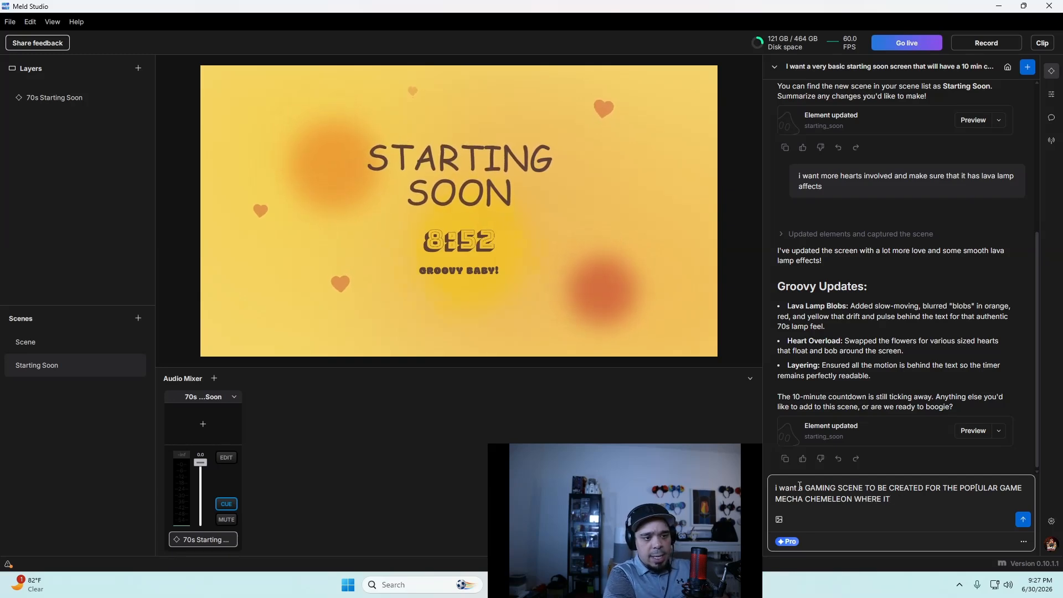
type("USED MY")
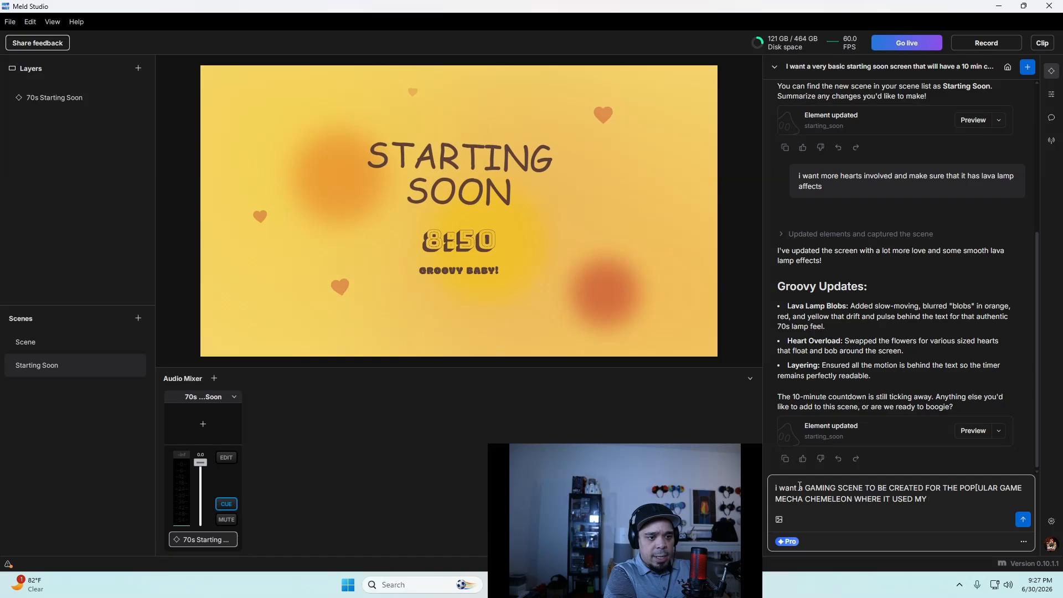
type(" GAME SCR")
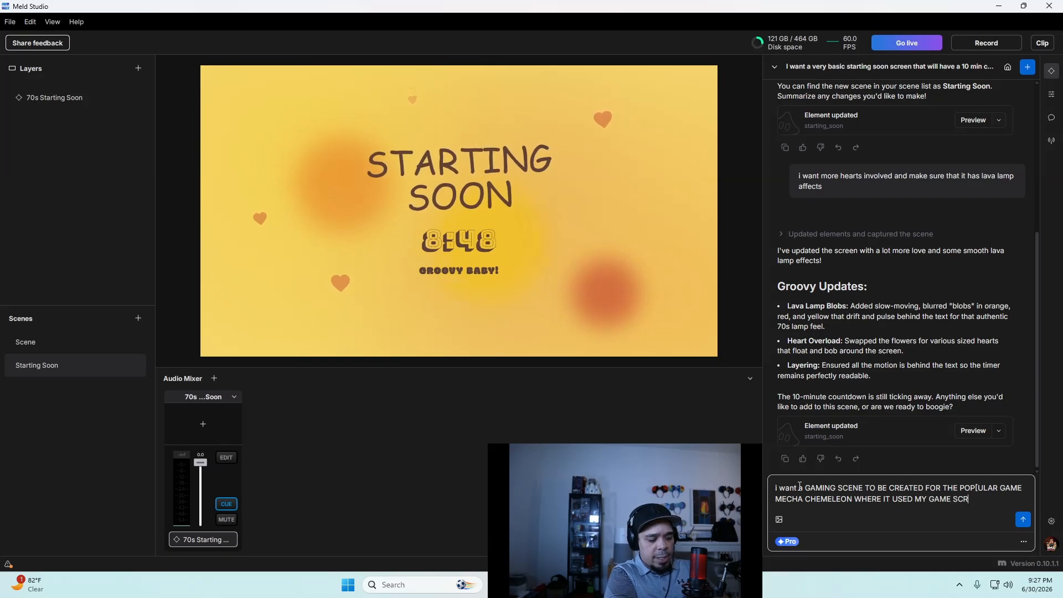
type("EEN AND ")
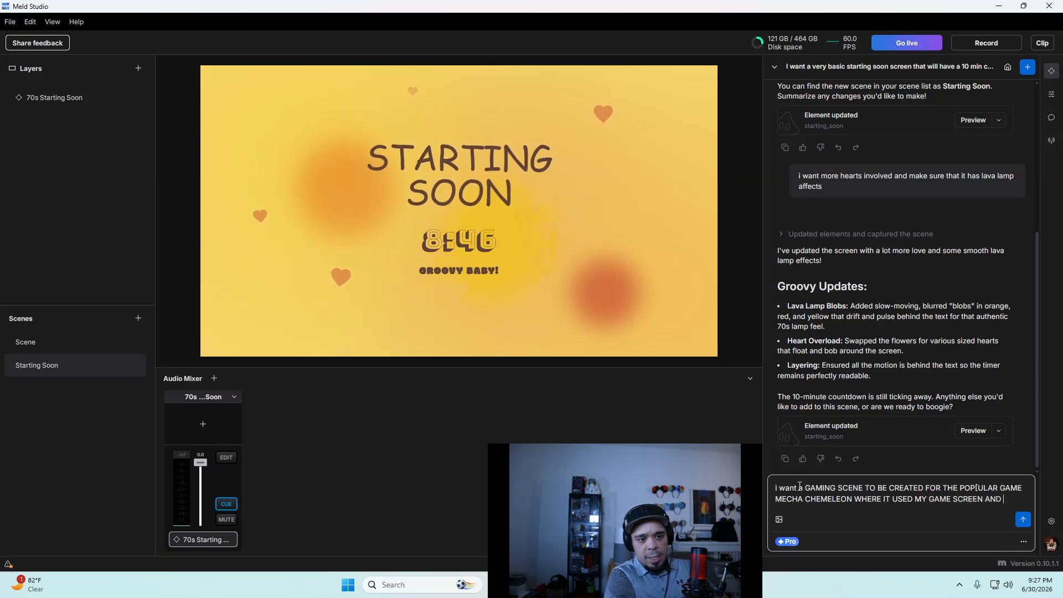
type("MY ")
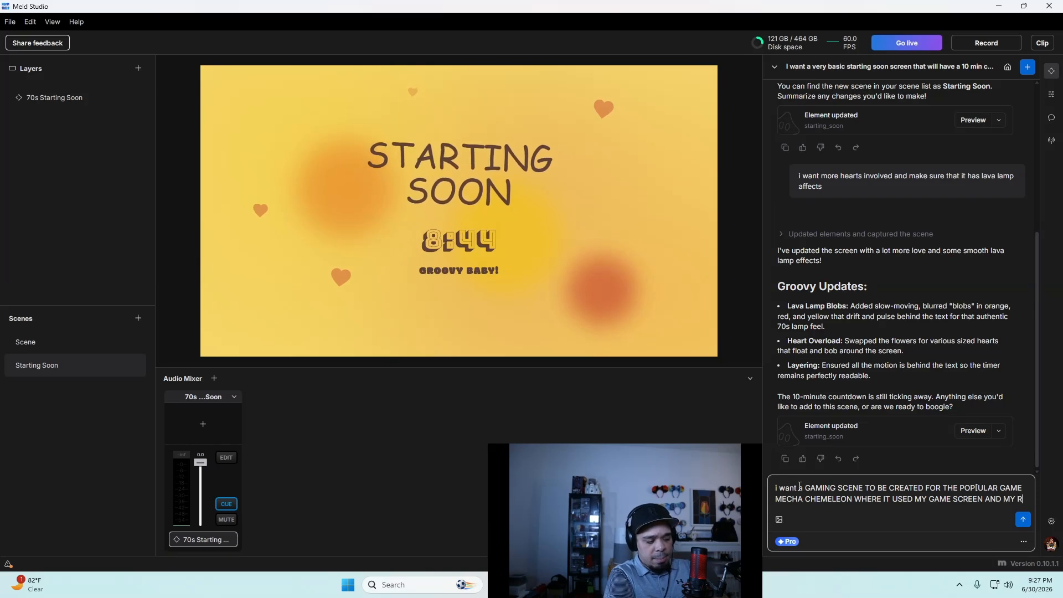
type("RAZER KIY")
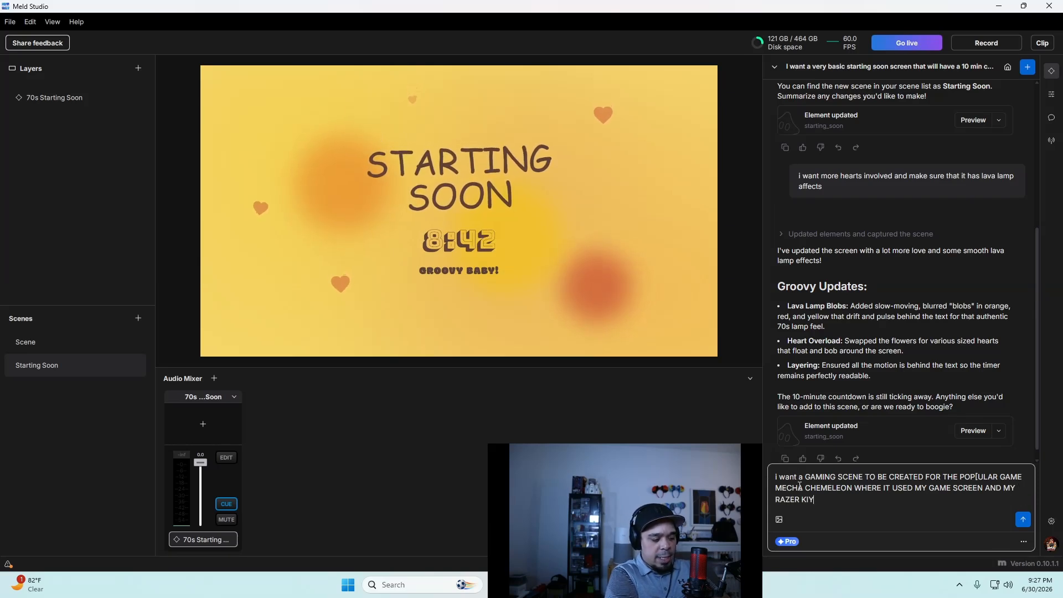
type("O CAM")
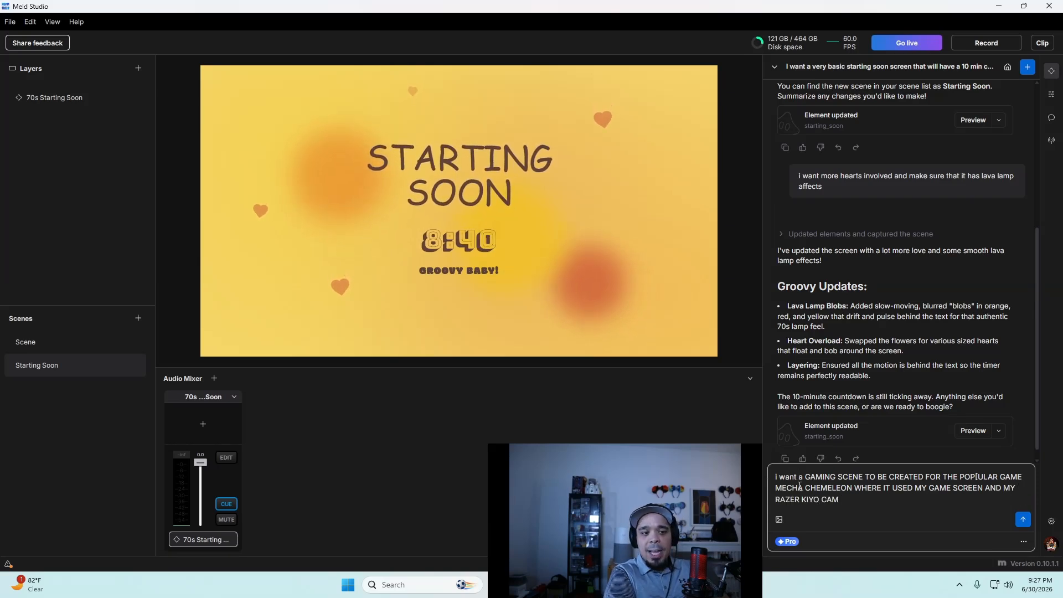
key("Return")
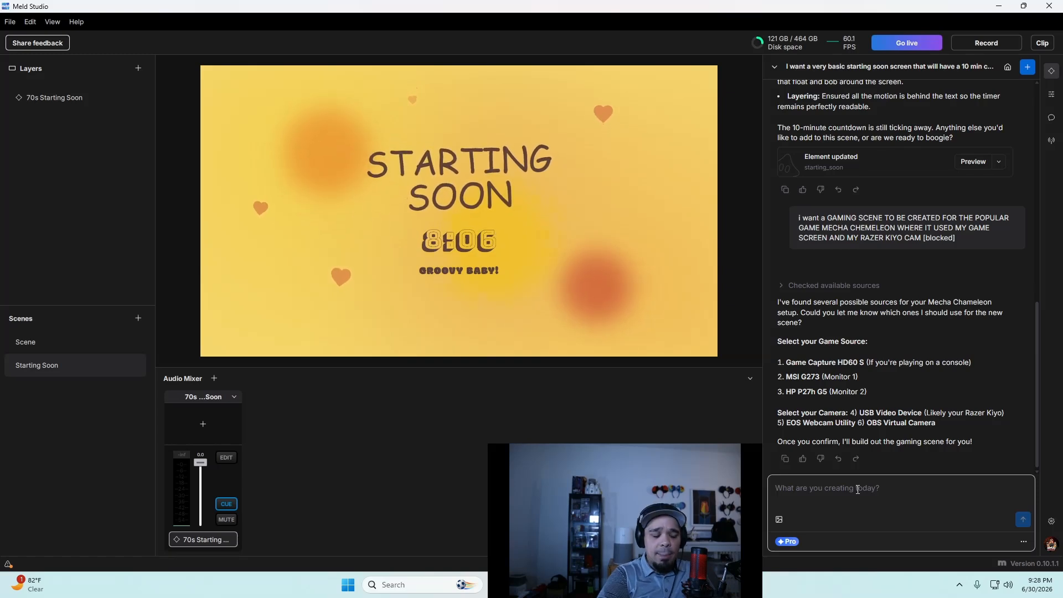
Answer Spark's source question with "1." to use Game Capture HD60 S as the game source.
type("1.")
key("Return")
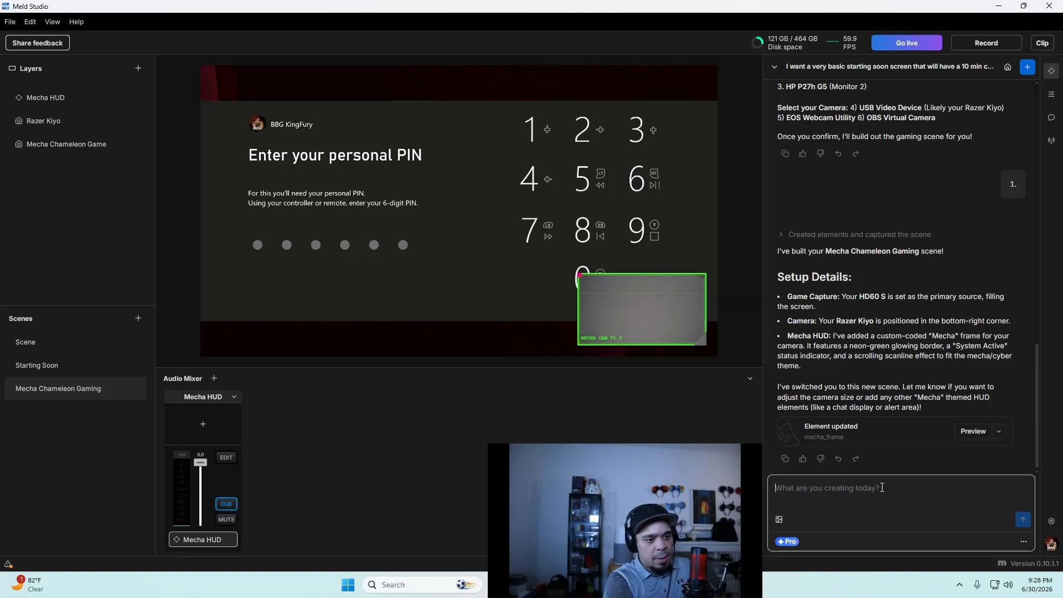
Send Spark the follow-up prompt "I WANT SOME OVERLYS THEMED AROUND THIS GAME SOMETHING ARTSY".
type("I")
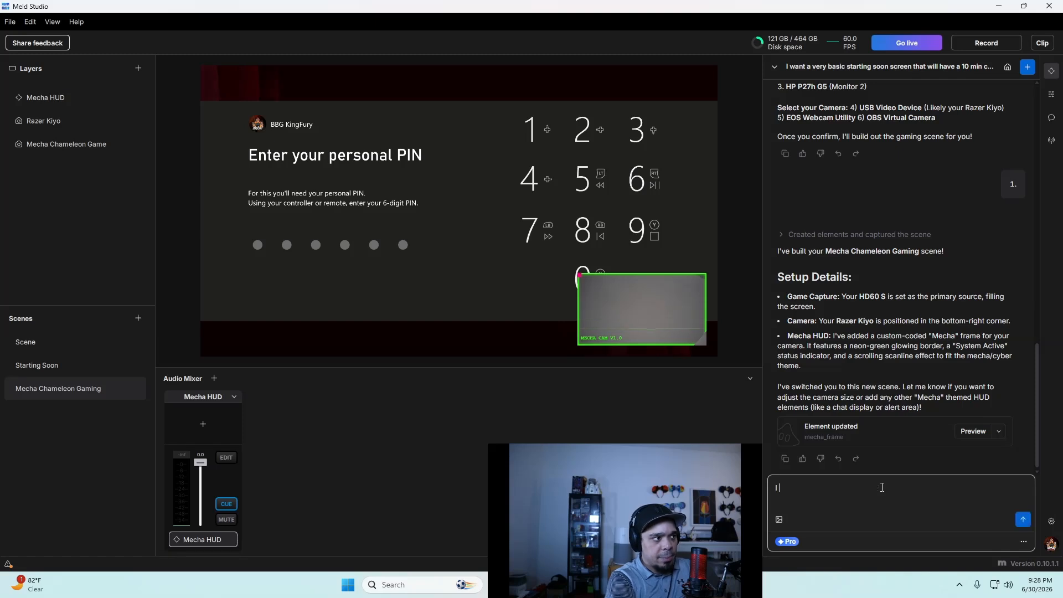
type(" WANT SOME ")
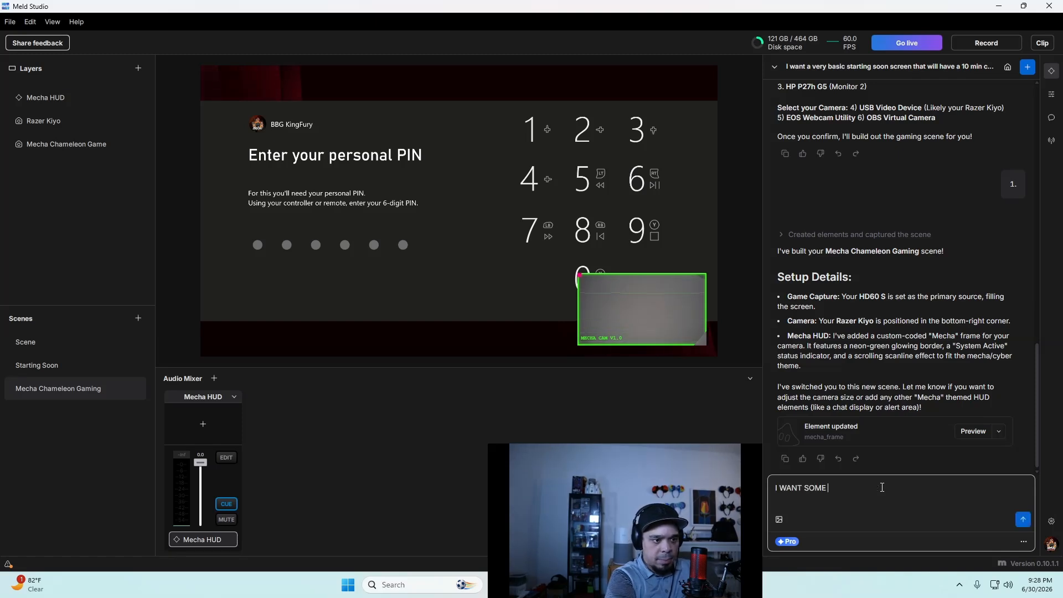
type("OVERLY")
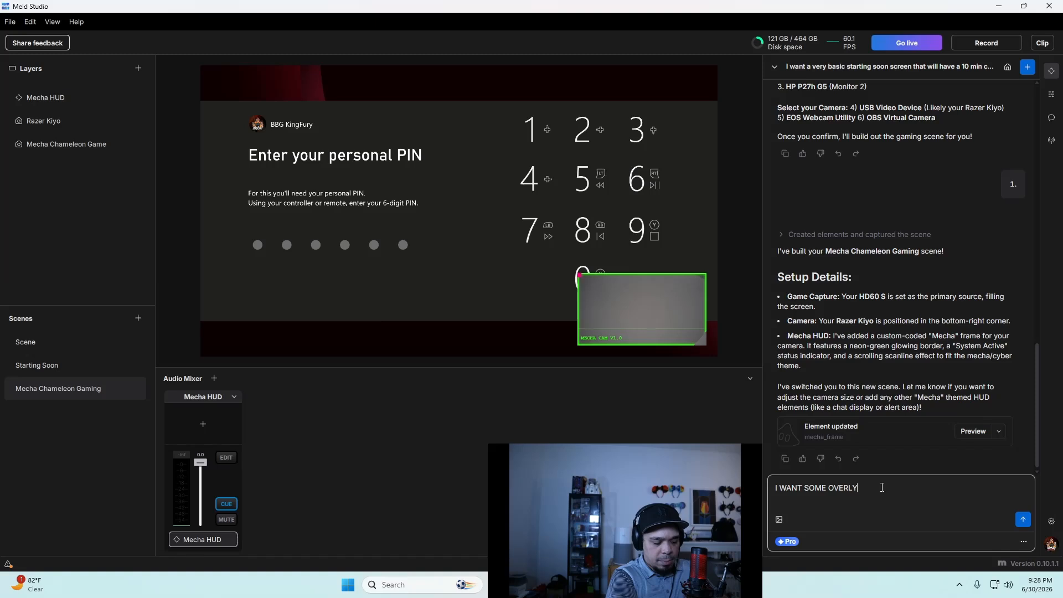
type("S THEMED")
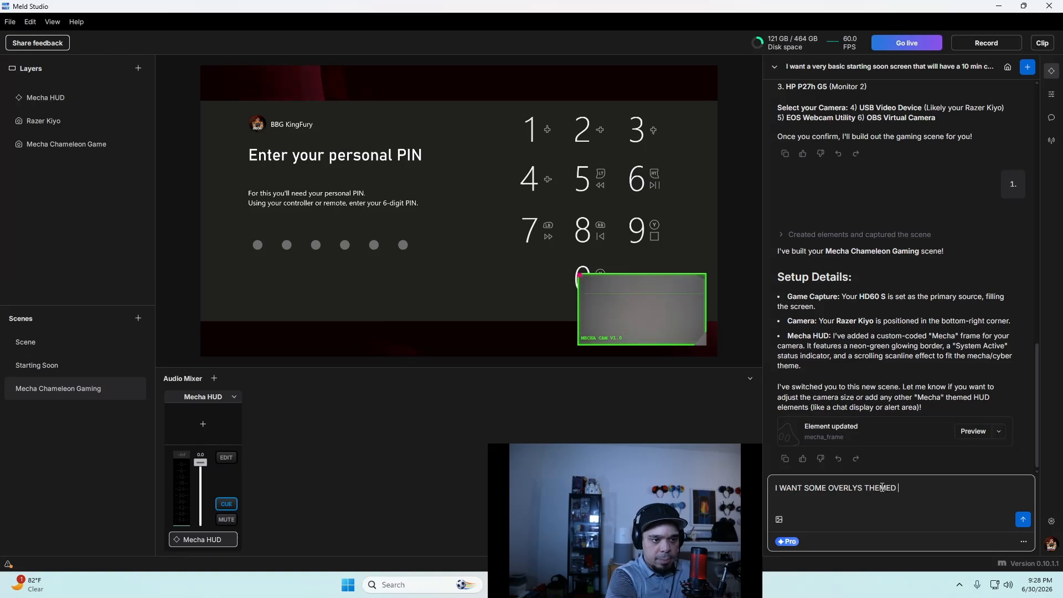
type(" AR")
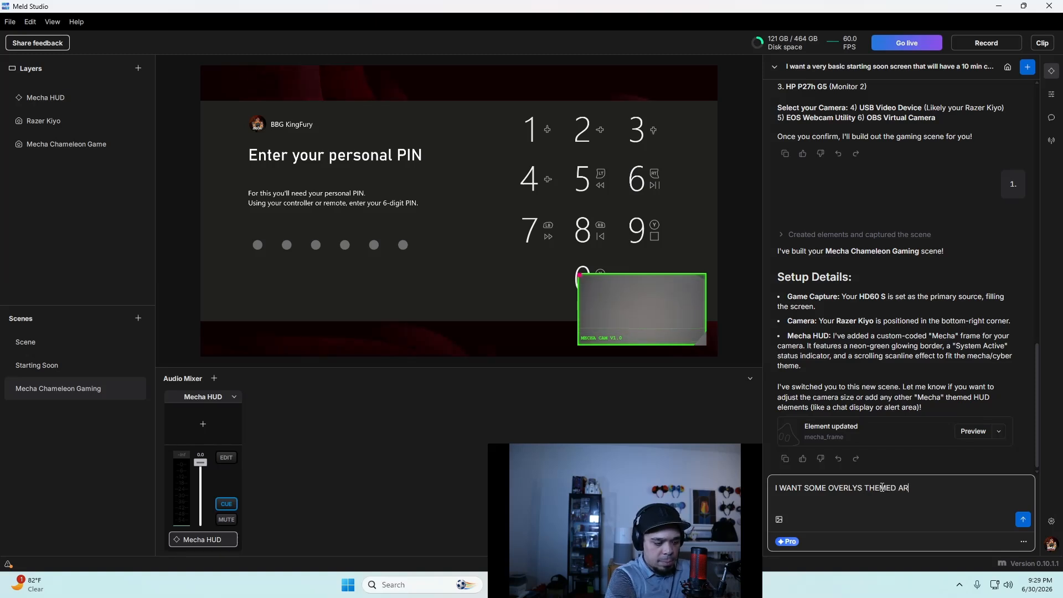
type("OUND THIS GAM")
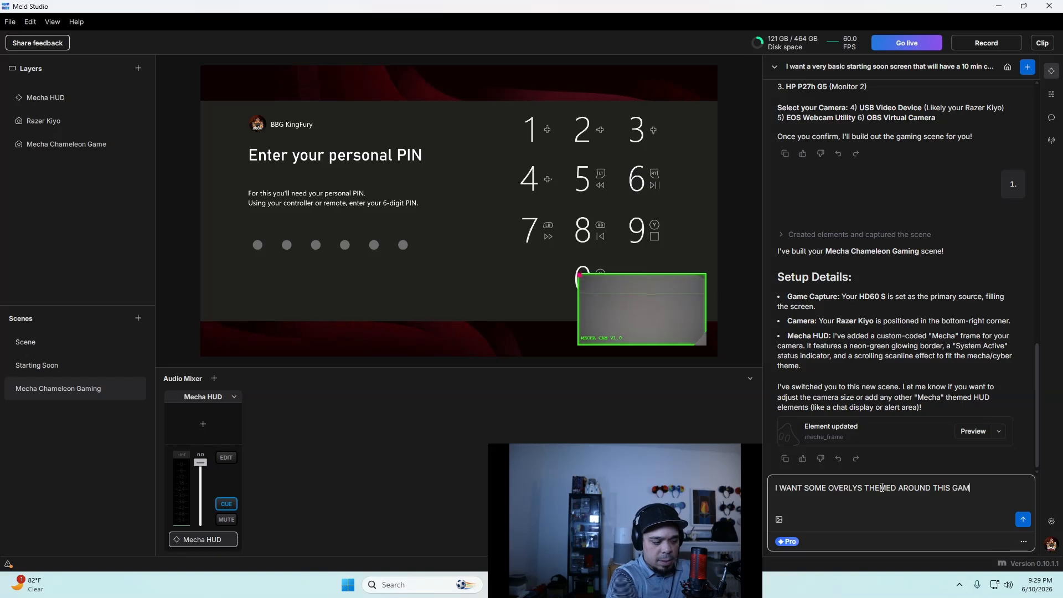
type("E ")
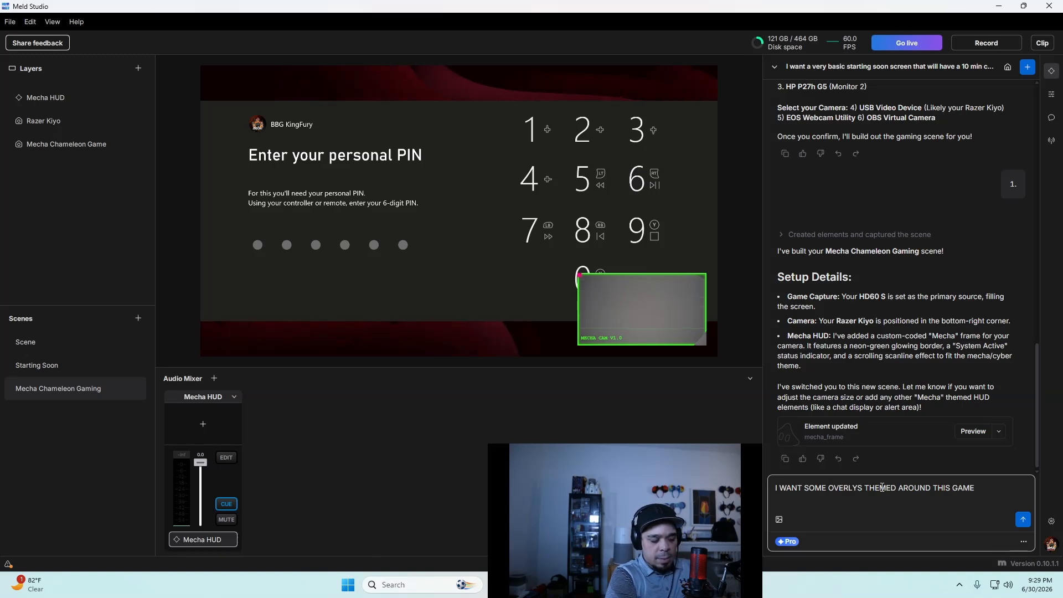
type("SOME")
type("THING A")
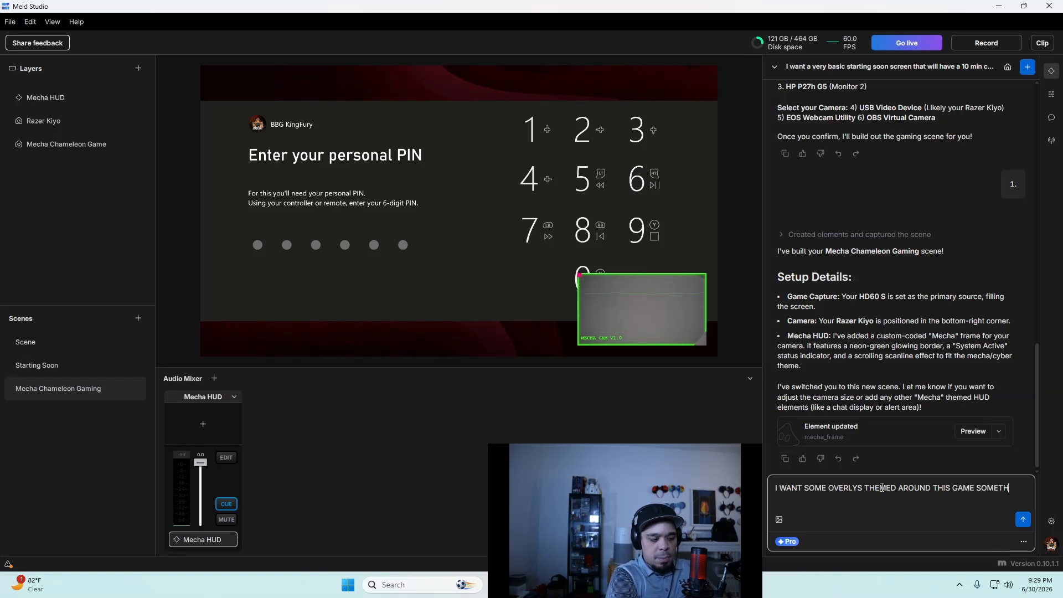
type("RTSY")
key("Return")
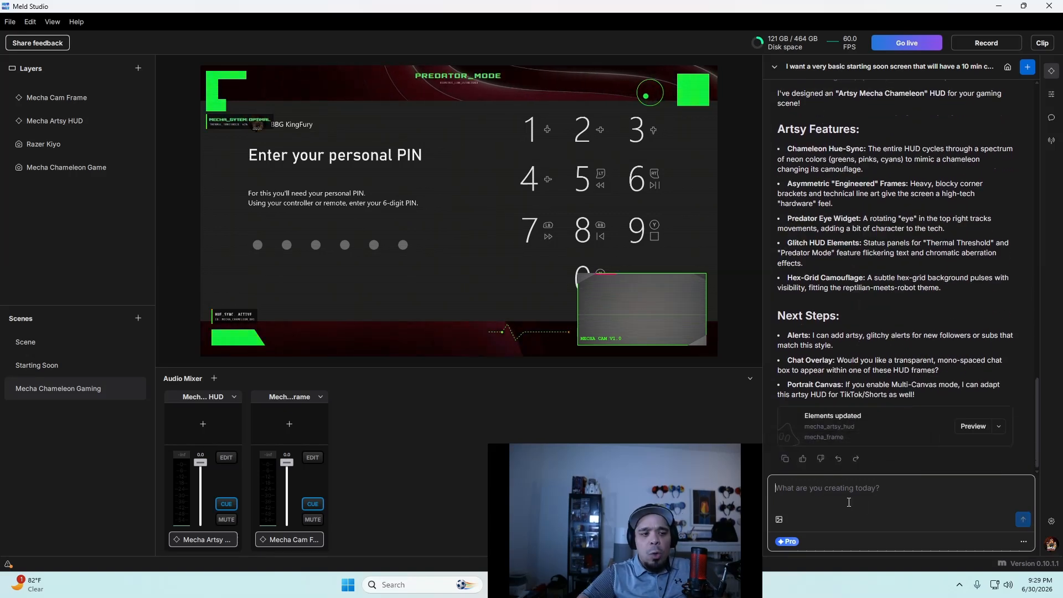
Send Spark the follow-up prompt "REVERT BACK TO HOW IT WAS PREV".
type("REVERT")
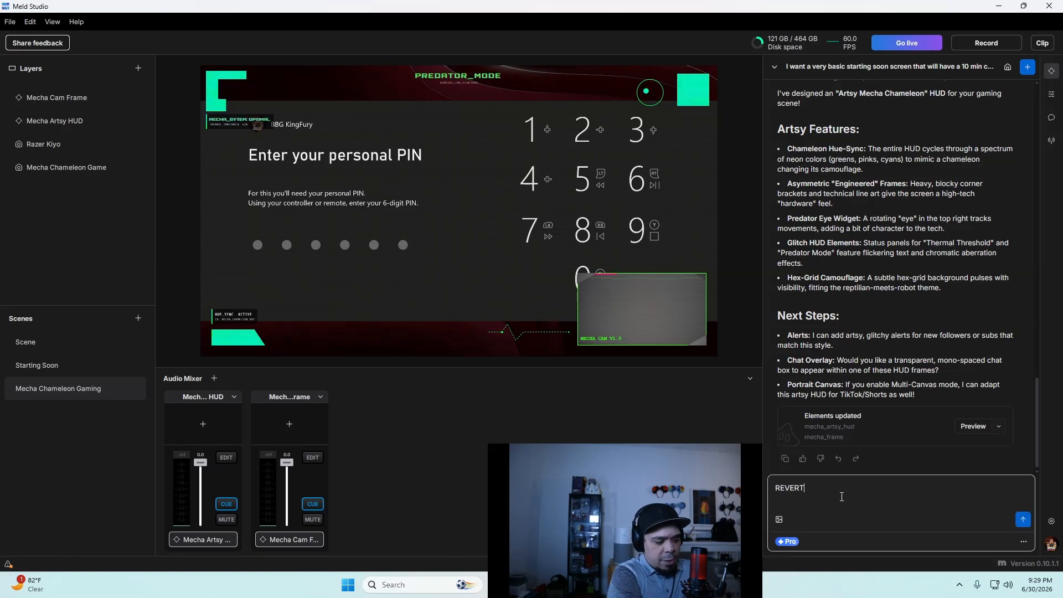
type(" BACK TO")
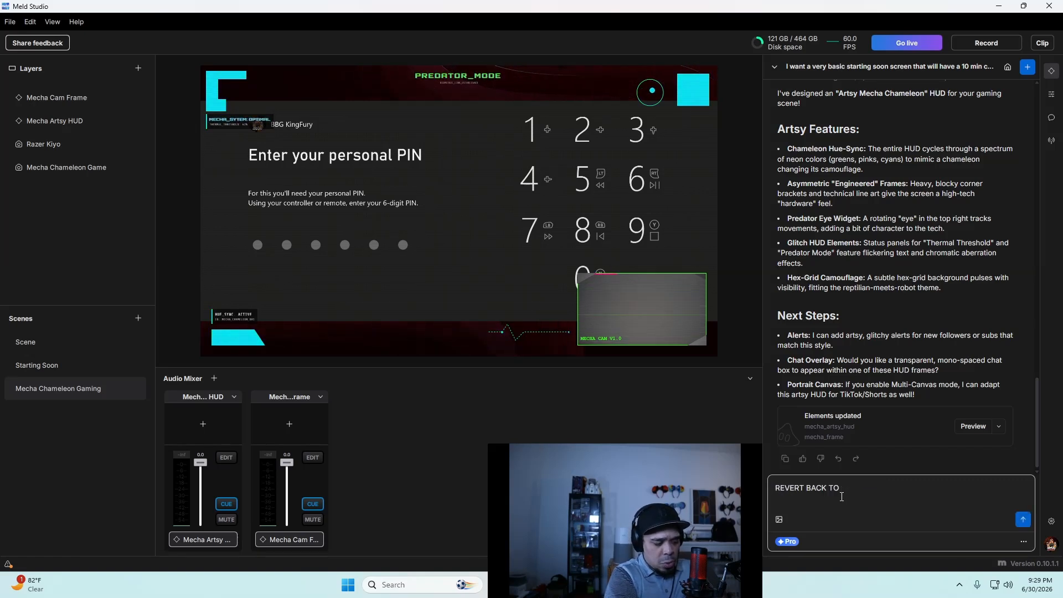
type(" HOW IT WAS PREV")
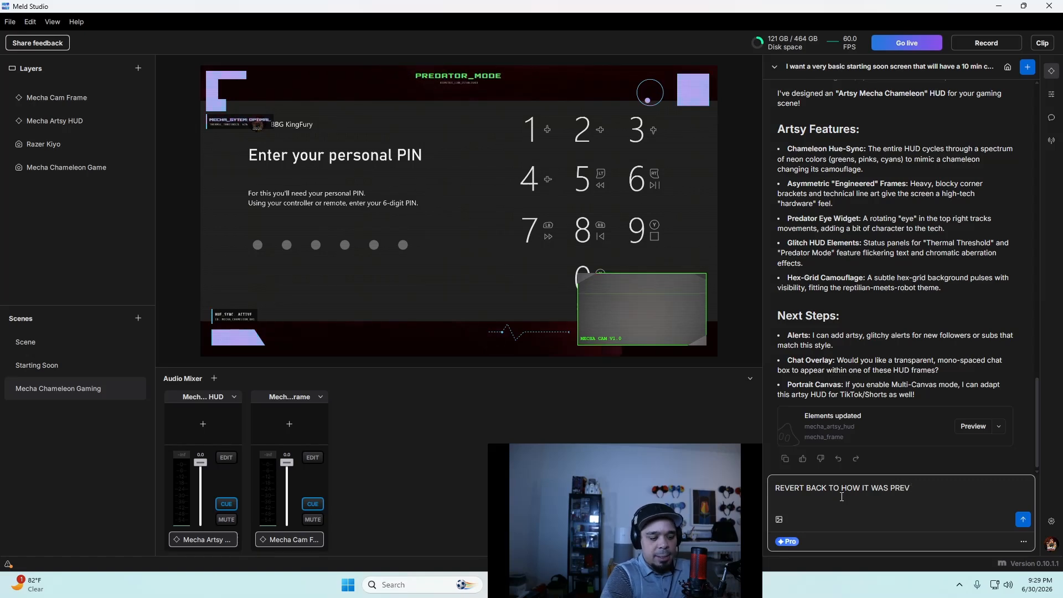
key("Return")
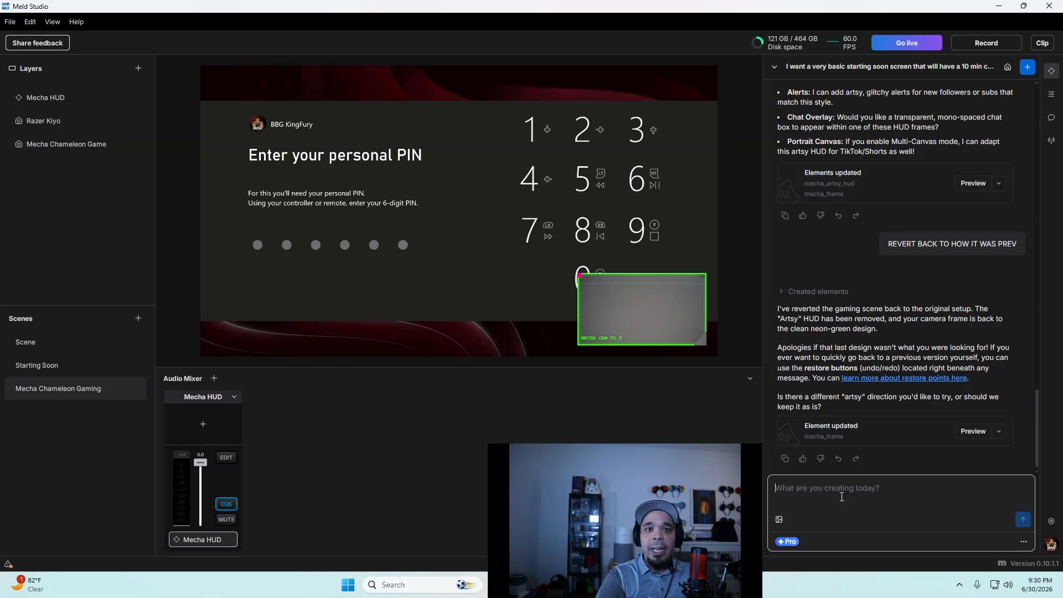
Send Spark the prompt "I CANT HEAR MY GAME PLEASE INCLUDE MY CAPTURE CARD SOUND".
left_click(842, 496)
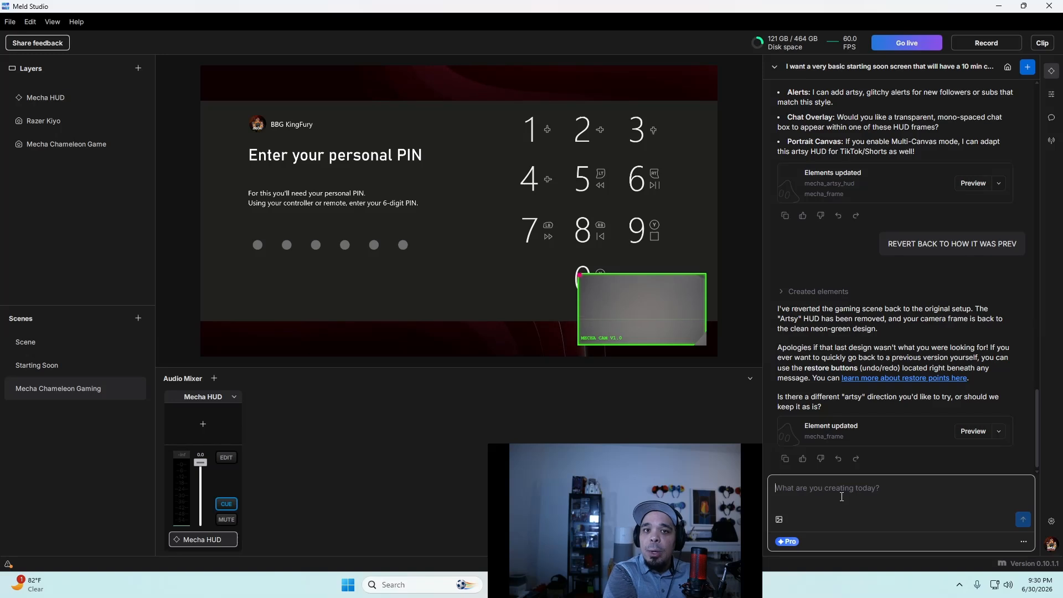
type("I CANT")
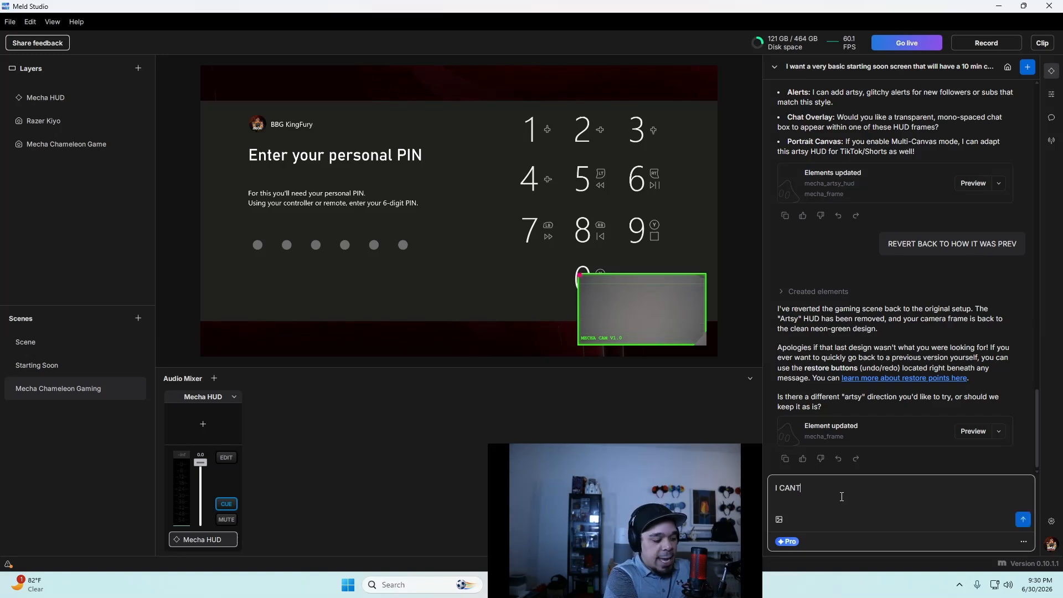
type(" HEAR")
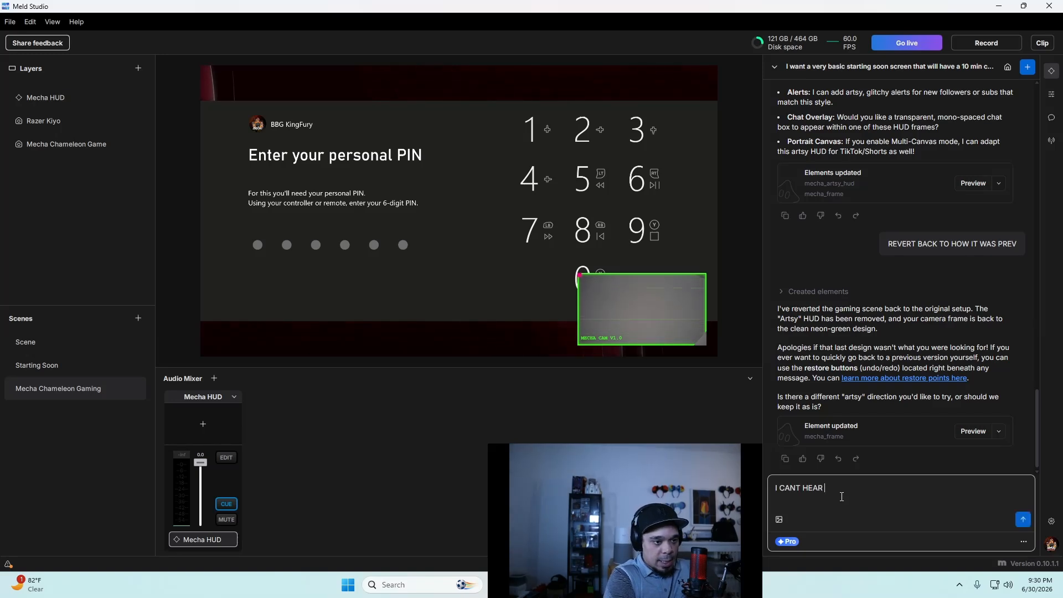
type(" MY GAM")
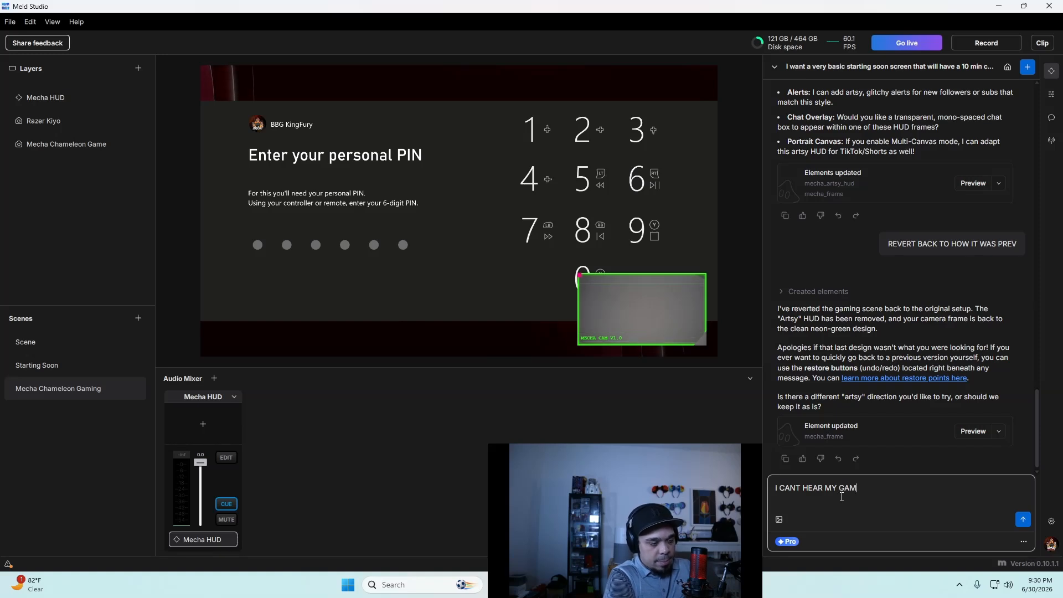
type("E")
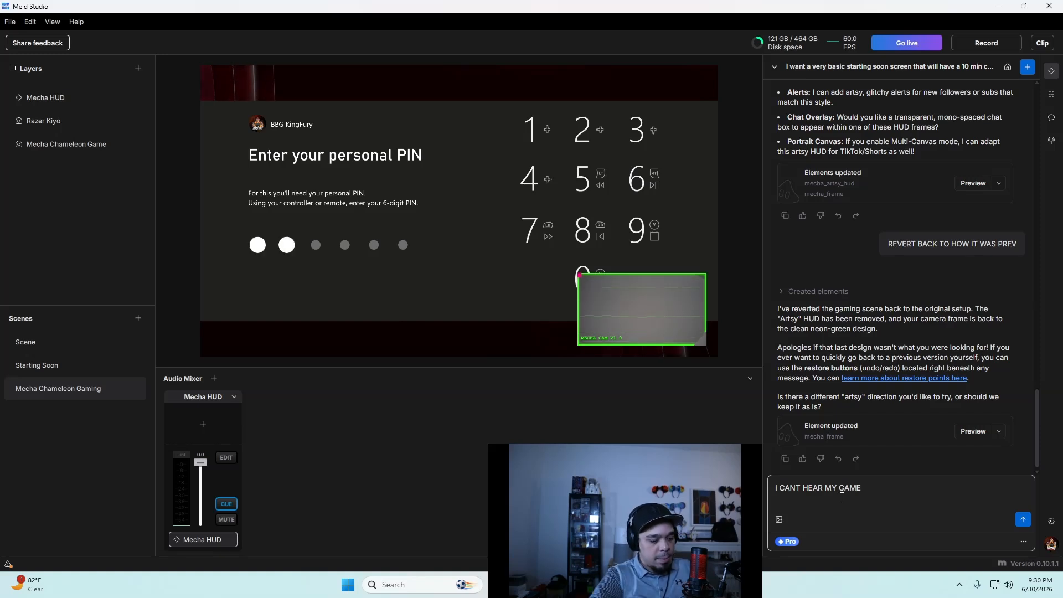
type(" PLEASE INCL")
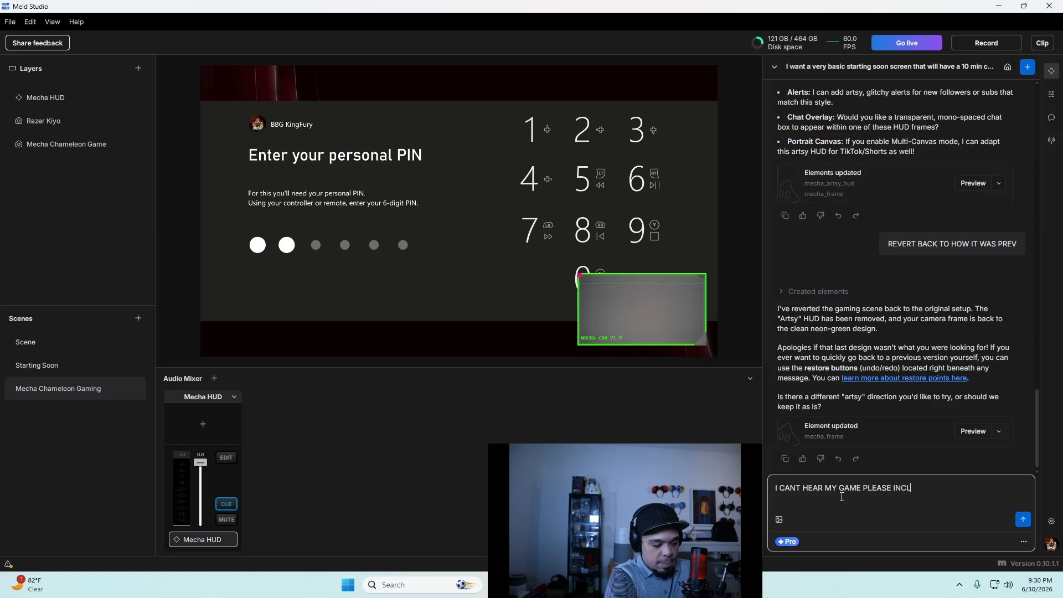
type("UDE MY")
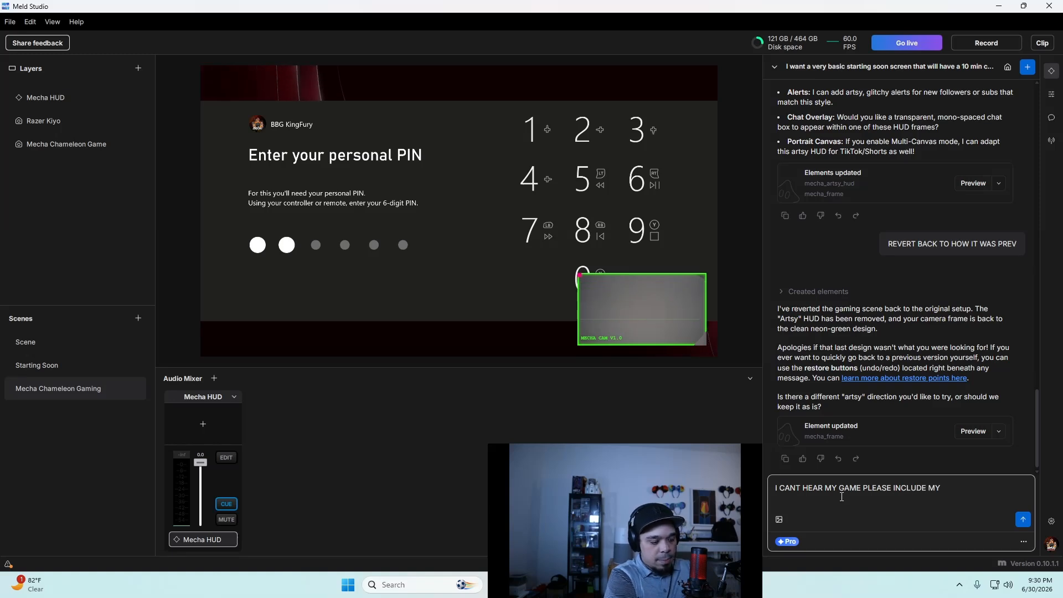
type(" CAP")
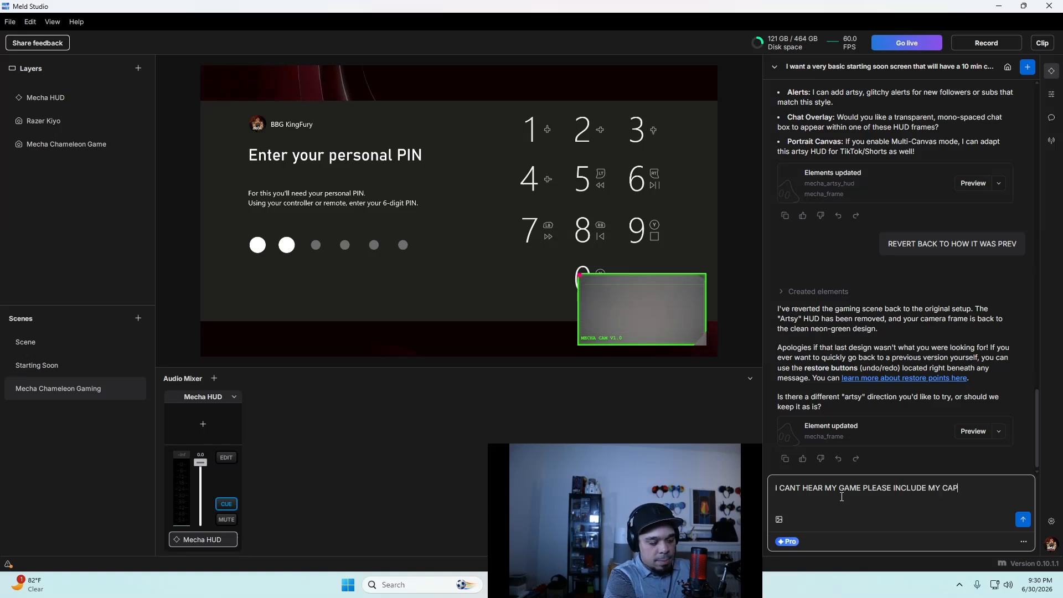
type("TURE CARD SOPUND")
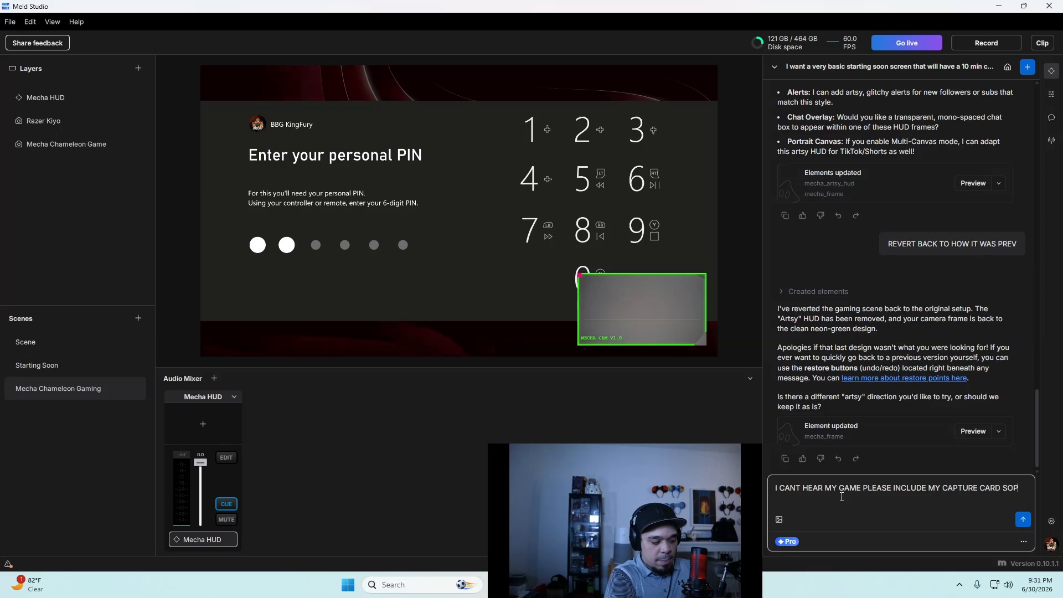
key("BackSpace")
key("BackSpace")
key("BackSpace")
key("BackSpace")
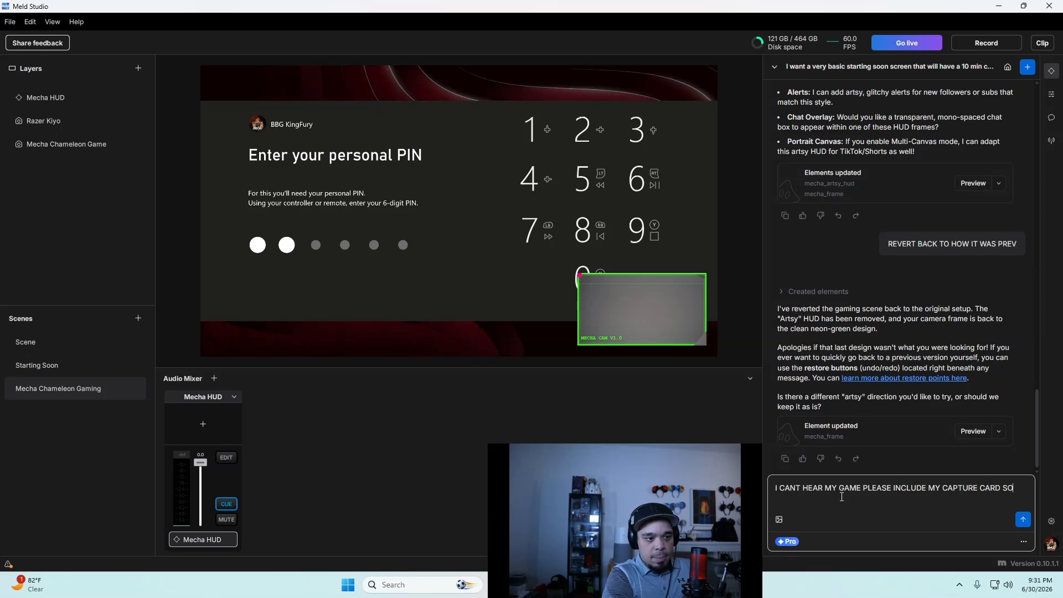
type("UND")
key("Return")
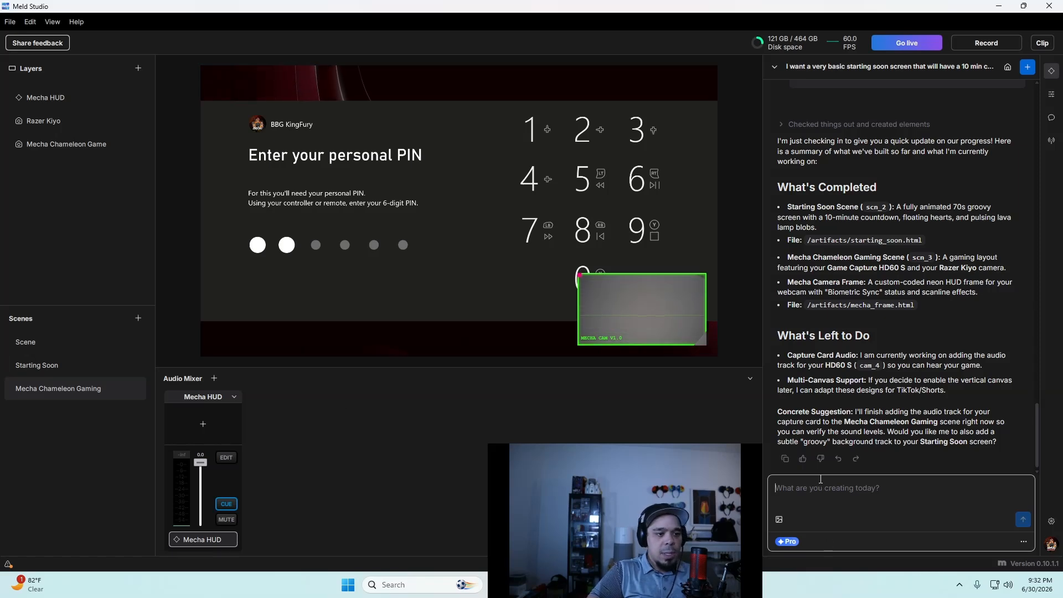
Send Spark the prompt "I WANT TO INCLUDE MY SYSTEM SOUNDS ON MY STREAM I CANT HEAR IT".
type("I W")
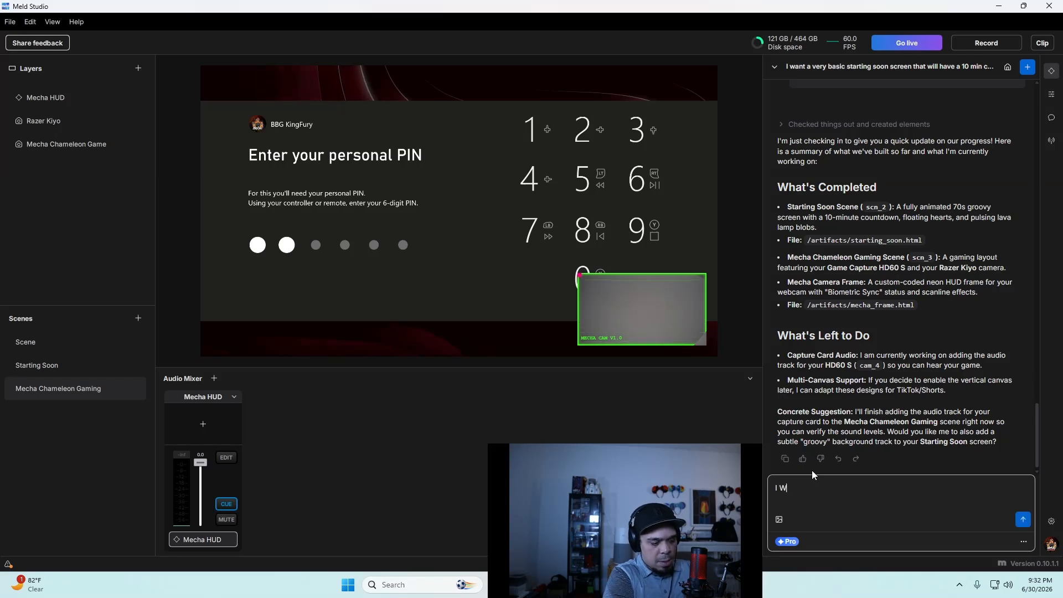
type("ANT")
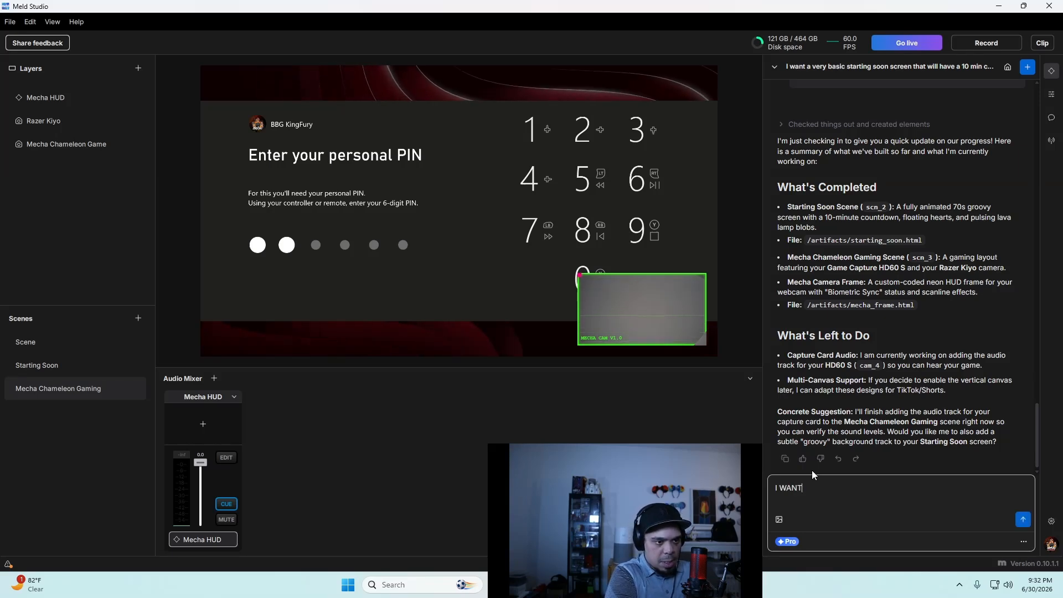
type(" TO INCLUD")
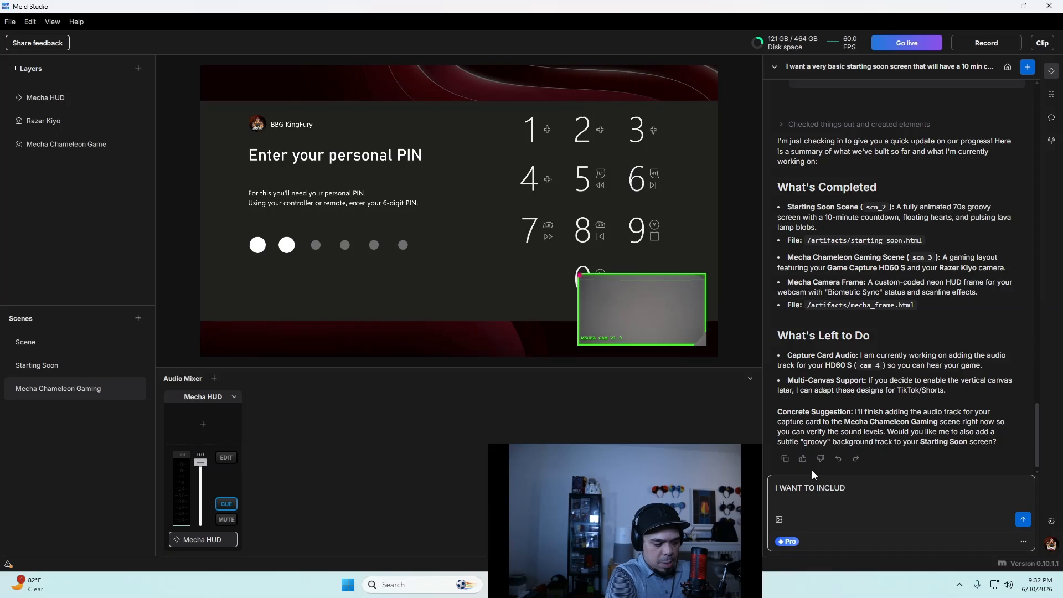
type("E MY SYSTEM SO")
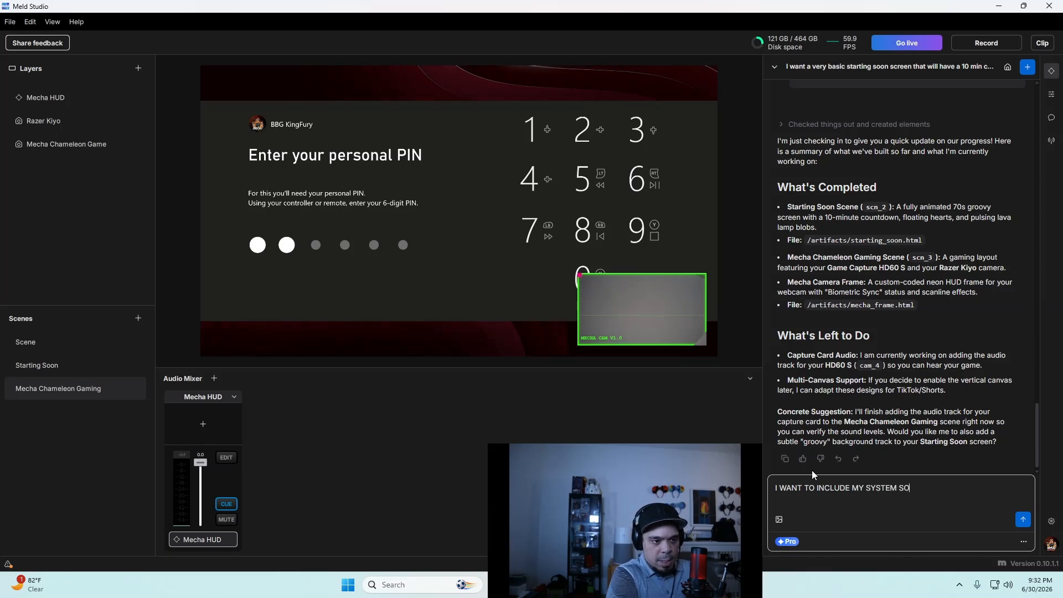
type("UNDS ON MY ")
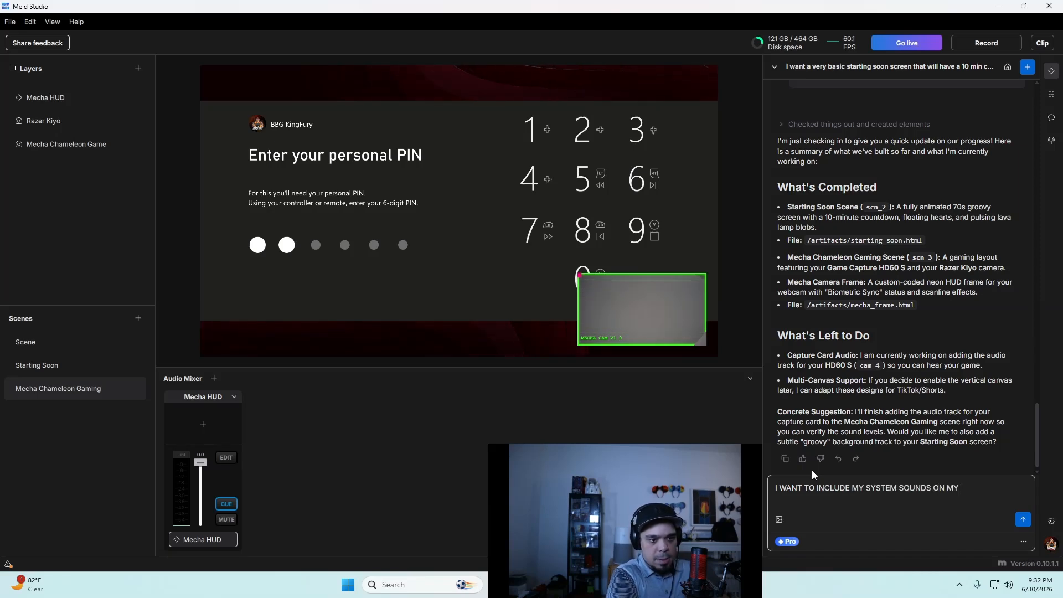
type("STREAM")
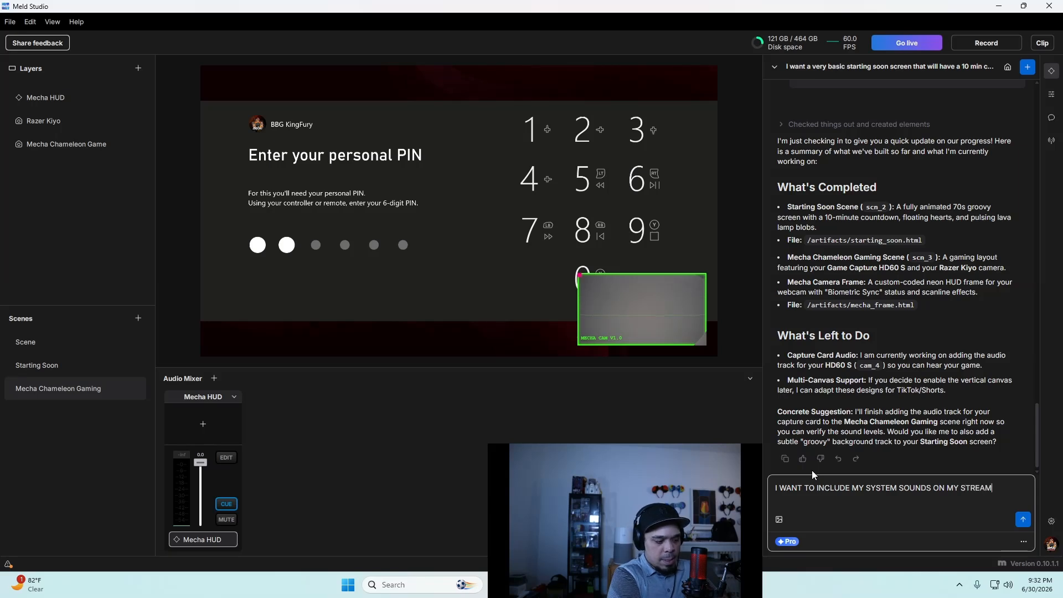
type(" I CANT ")
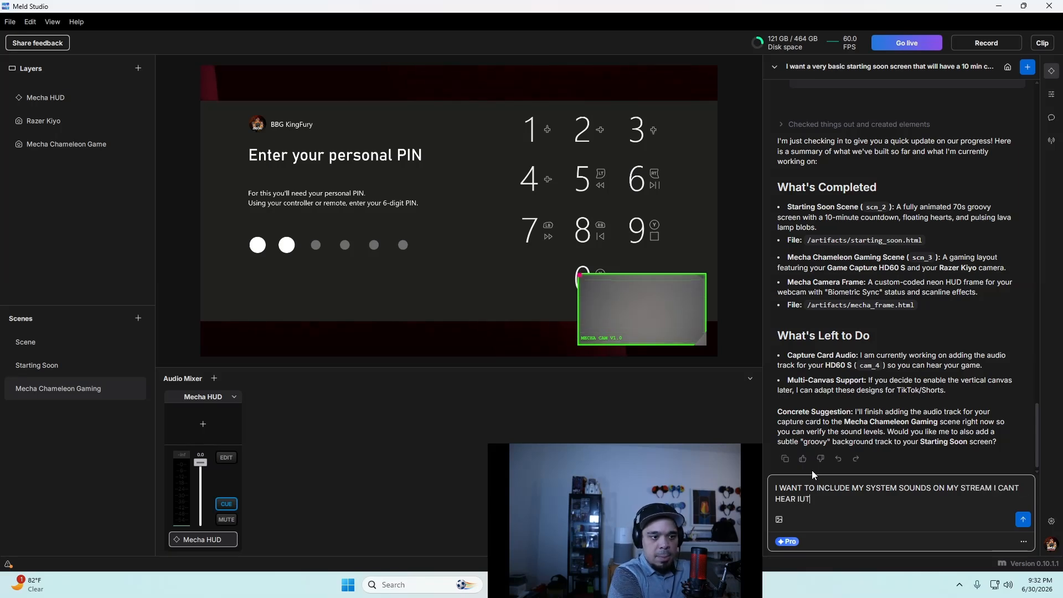
type("HEAR IT")
key("Return")
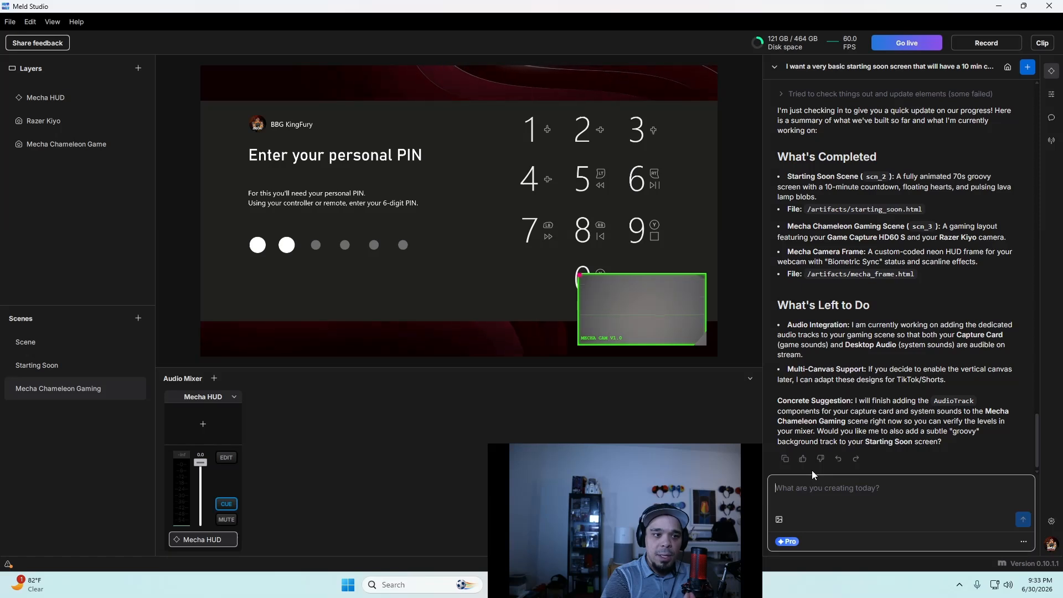
Answer Spark "YES" to accept adding the capture card and system audio plus a groovy background track for Starting Soon.
type("YES")
key("Return")
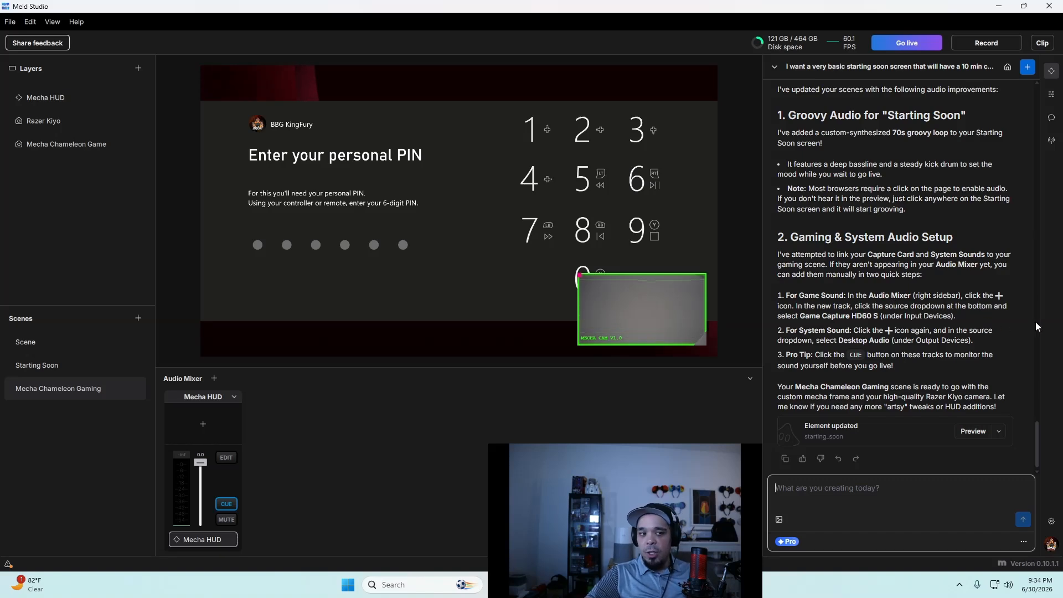
Add an audio mixer track to the Mecha Chameleon Gaming scene with Game Capture HD60 S Audio as its input device.
left_click(214, 378)
left_click(308, 546)
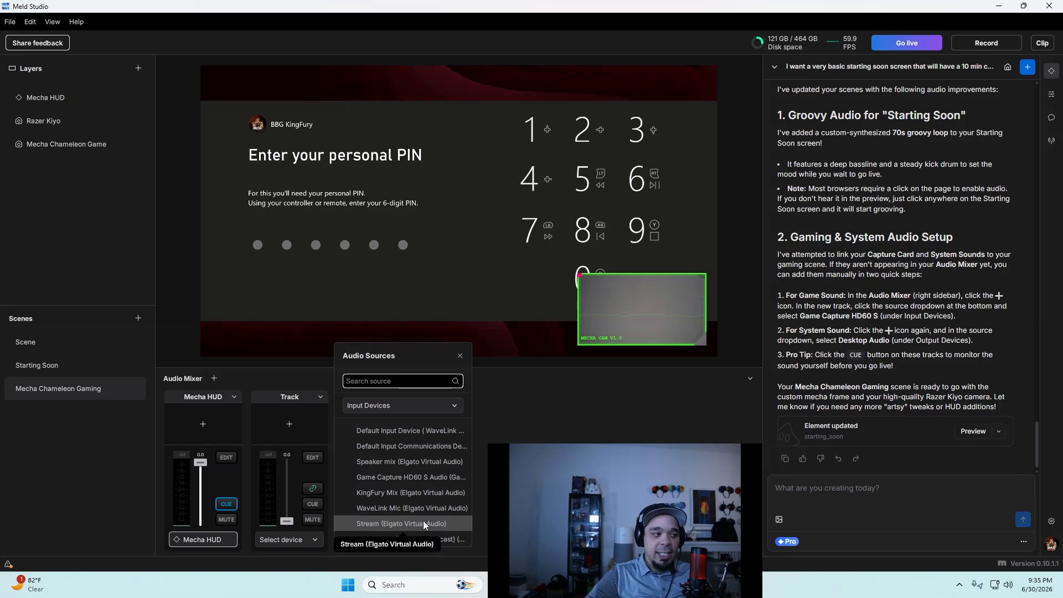
left_click(388, 478)
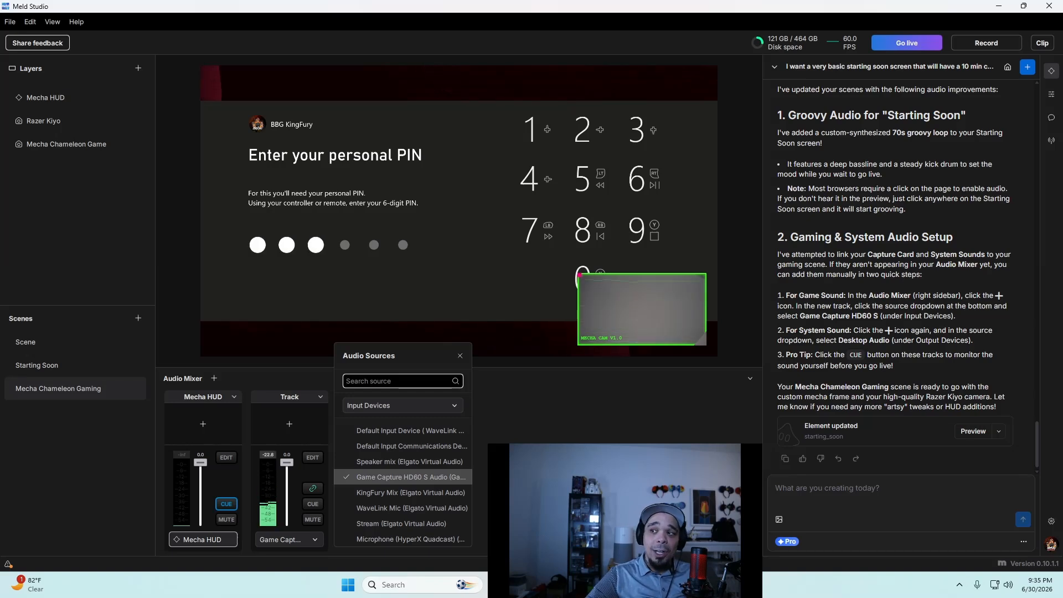
key("Escape")
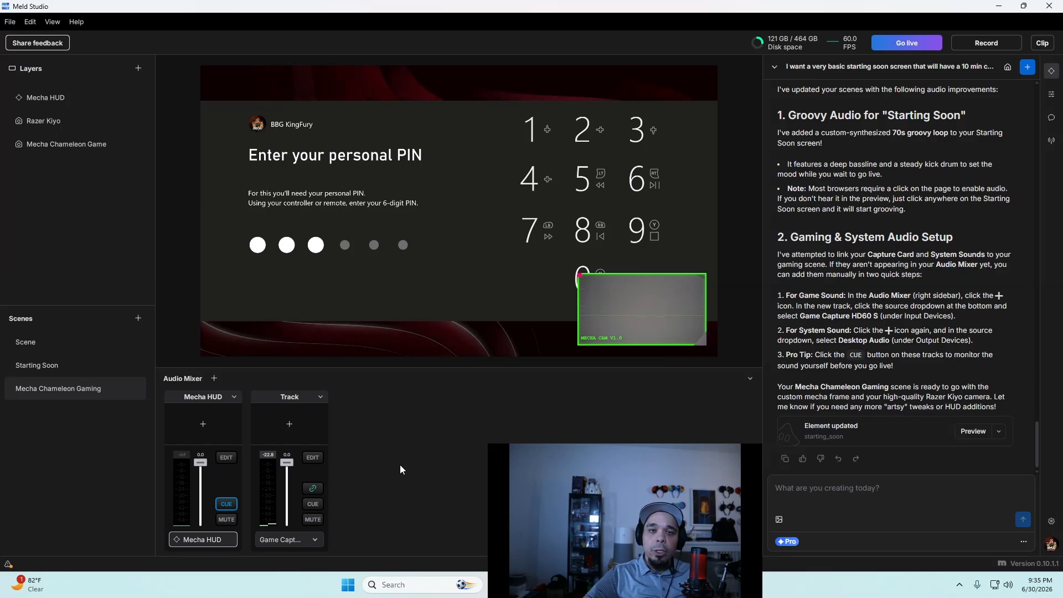
Switch to Wave Link to examine the channel routing in its mixes, and return to Meld Studio.
left_click(963, 588)
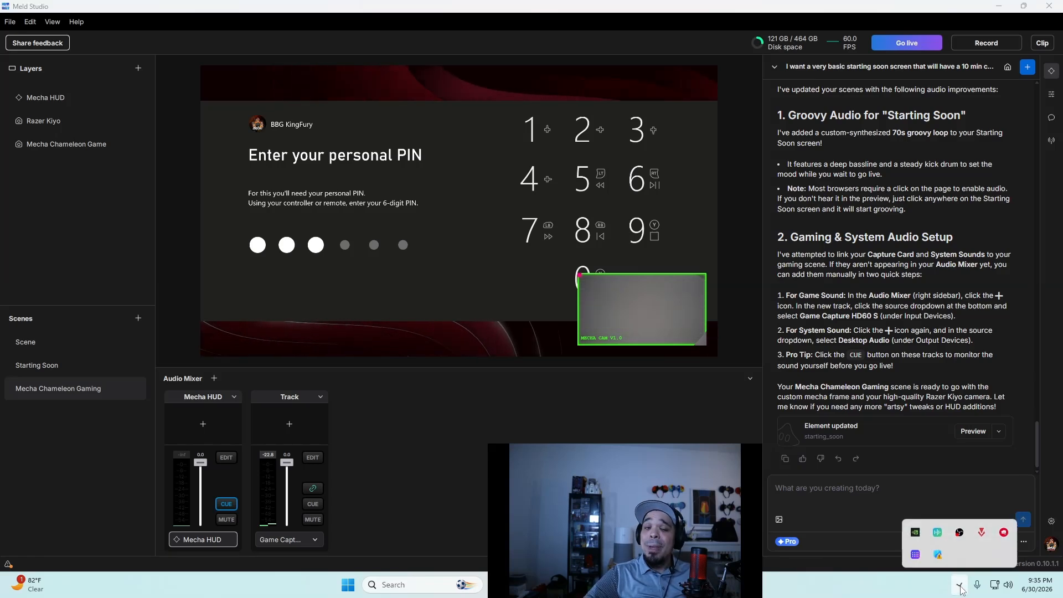
left_click(937, 531)
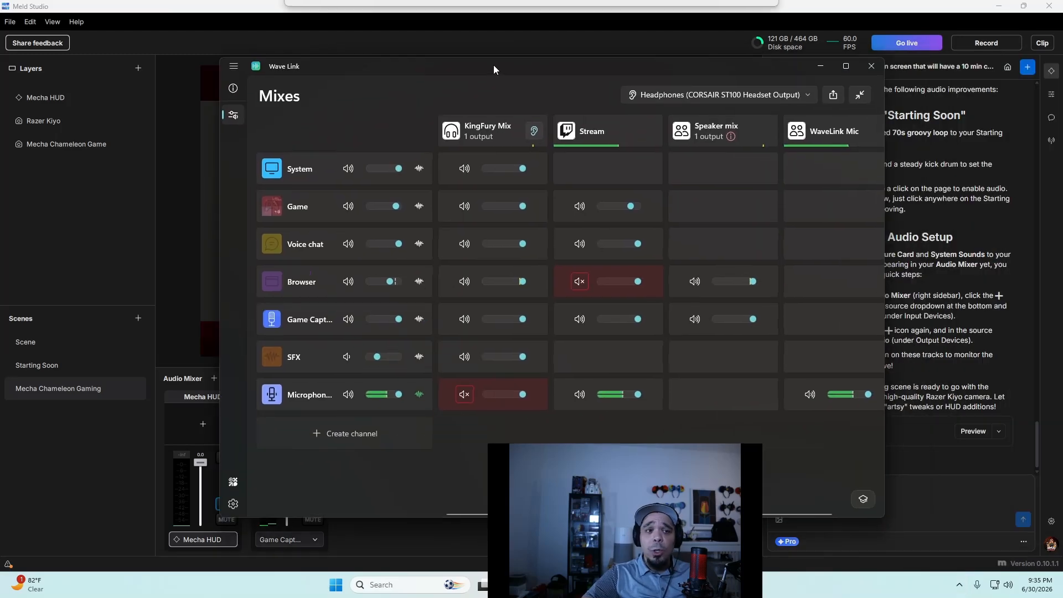
left_click_drag(493, 65, 494, 64)
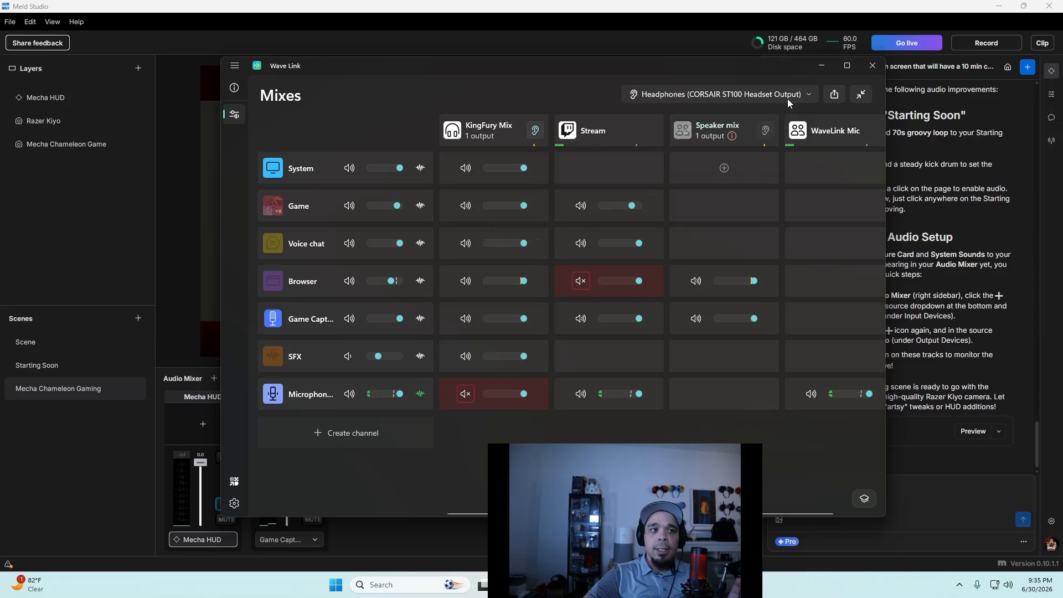
left_click(822, 66)
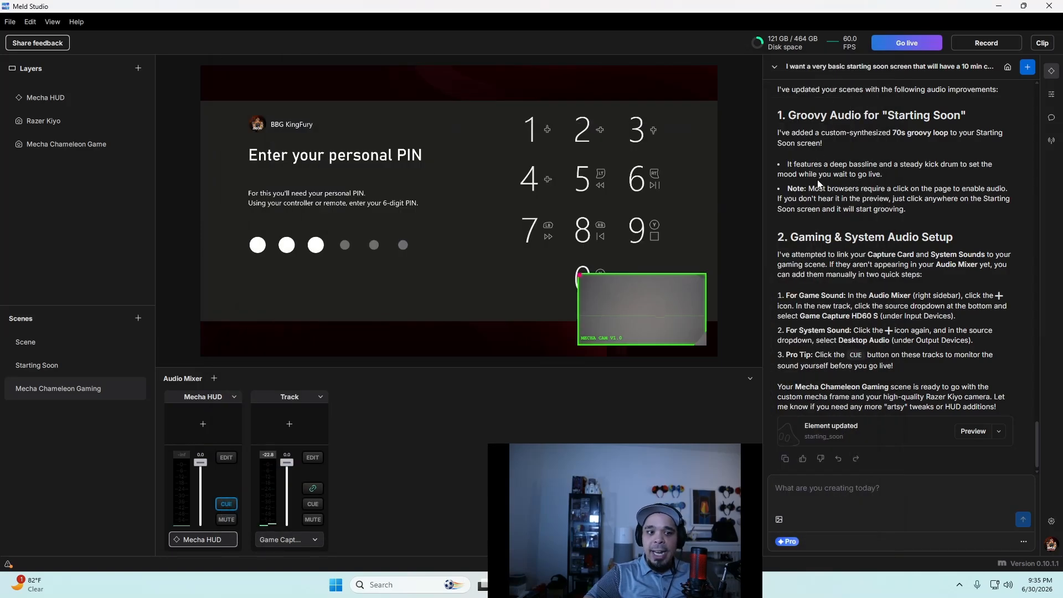